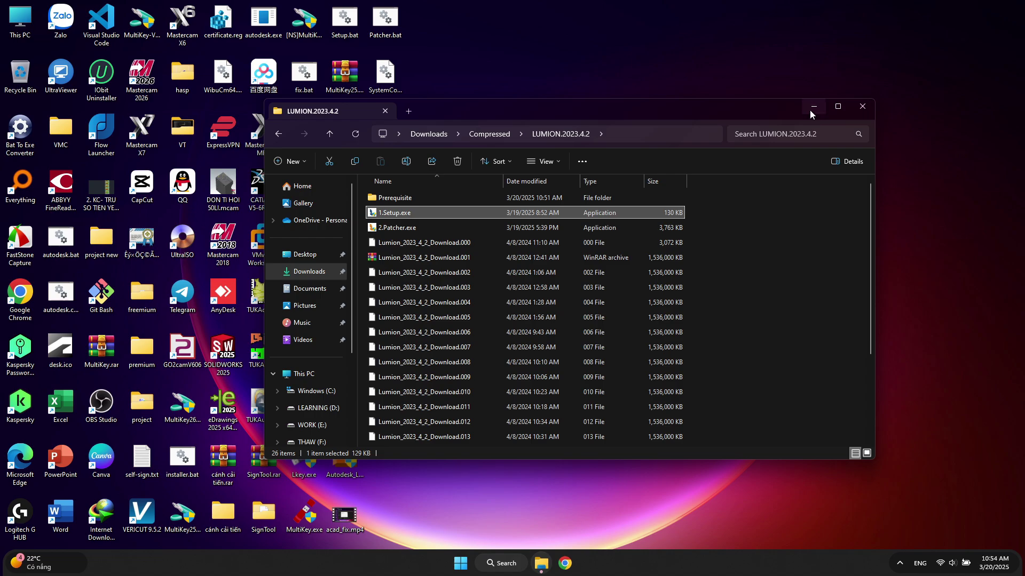
Run the Lumion installer to C:\Program Files\Lumion 2023 and exit at the missing-requirements warning
left_click(813, 107)
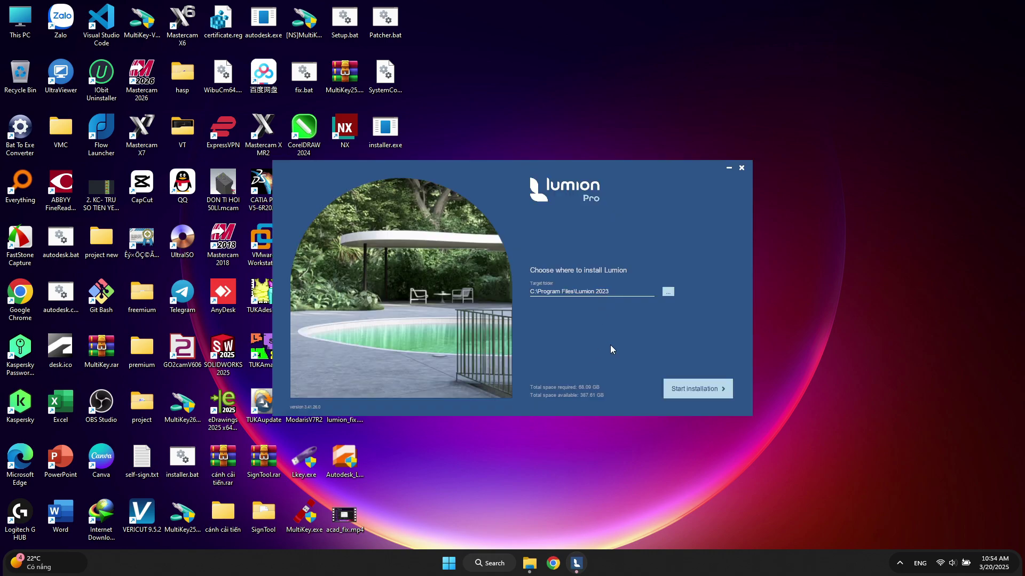
left_click(679, 383)
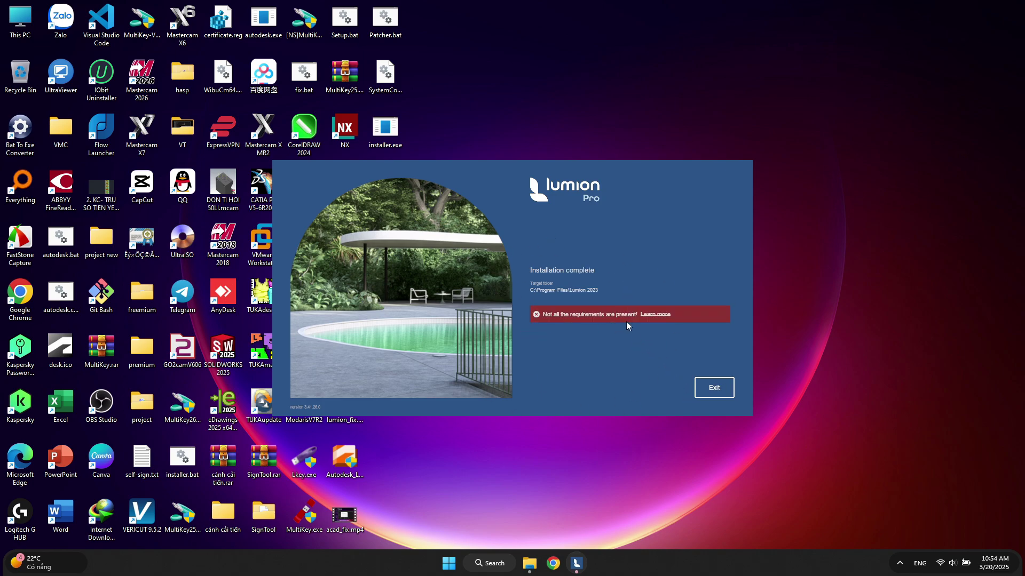
left_click(714, 388)
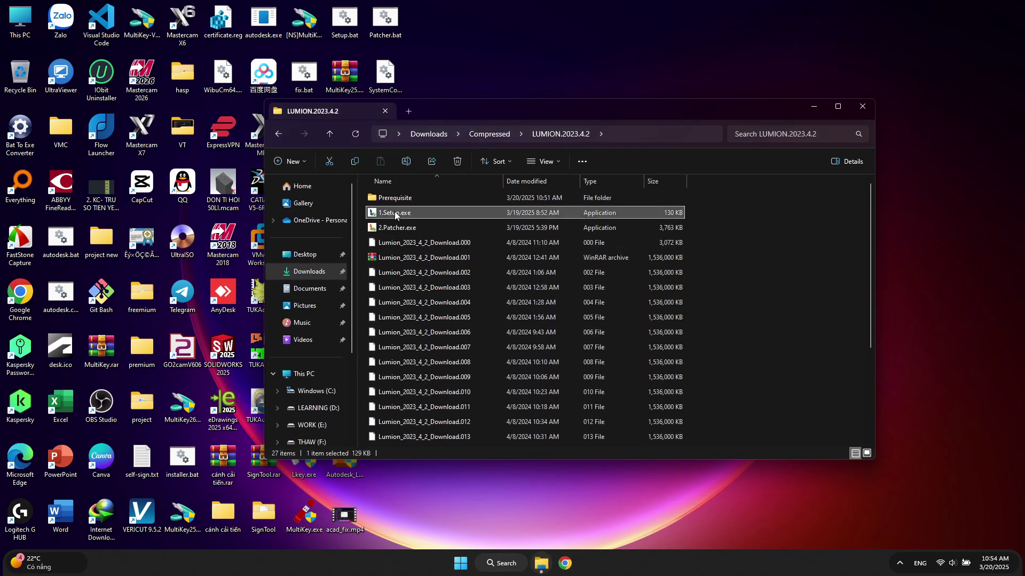
Run 1.Setup.exe as administrator, install, and exit at the requirements warning
right_click(395, 212)
left_click(476, 279)
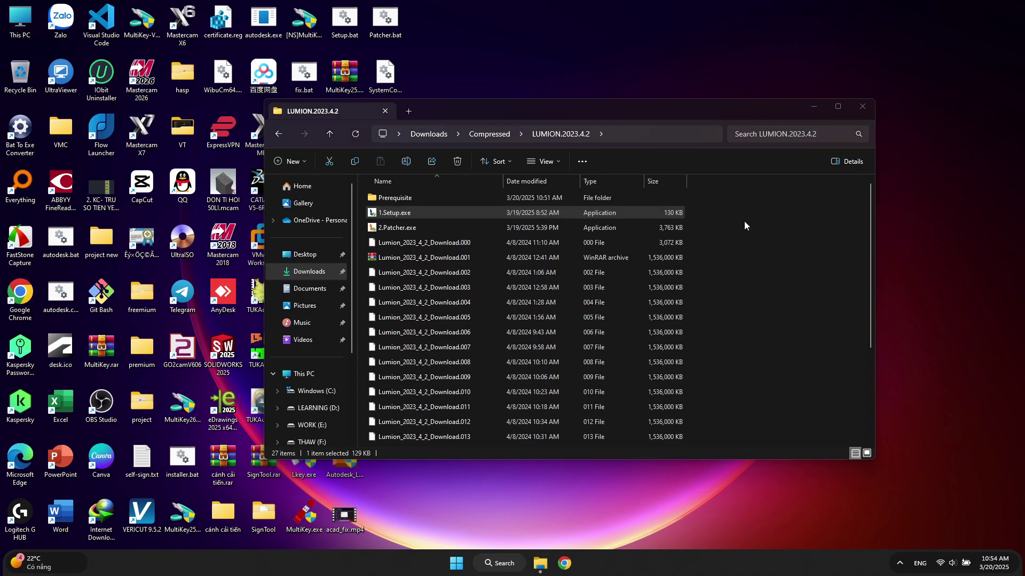
left_click(815, 108)
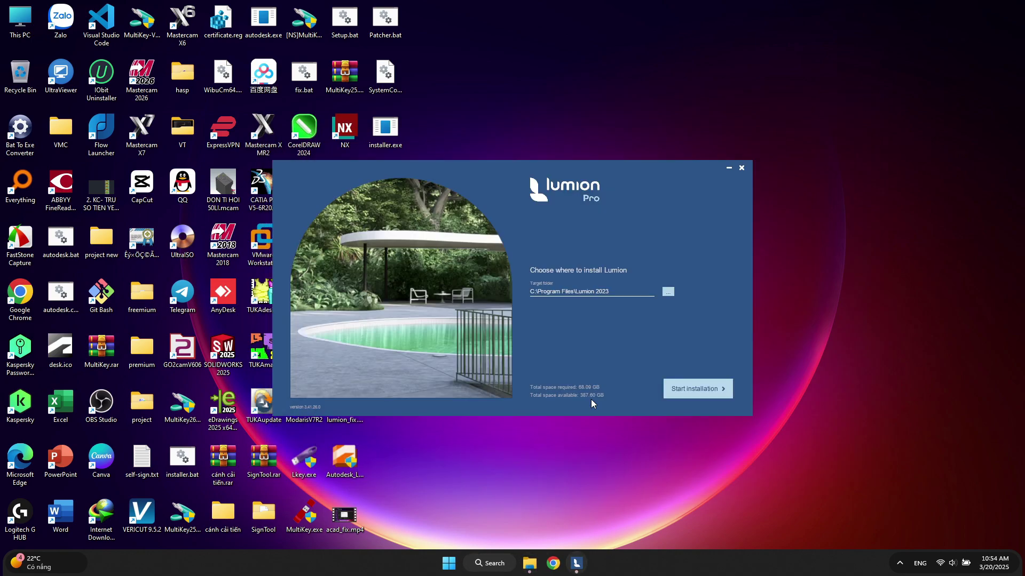
left_click(694, 393)
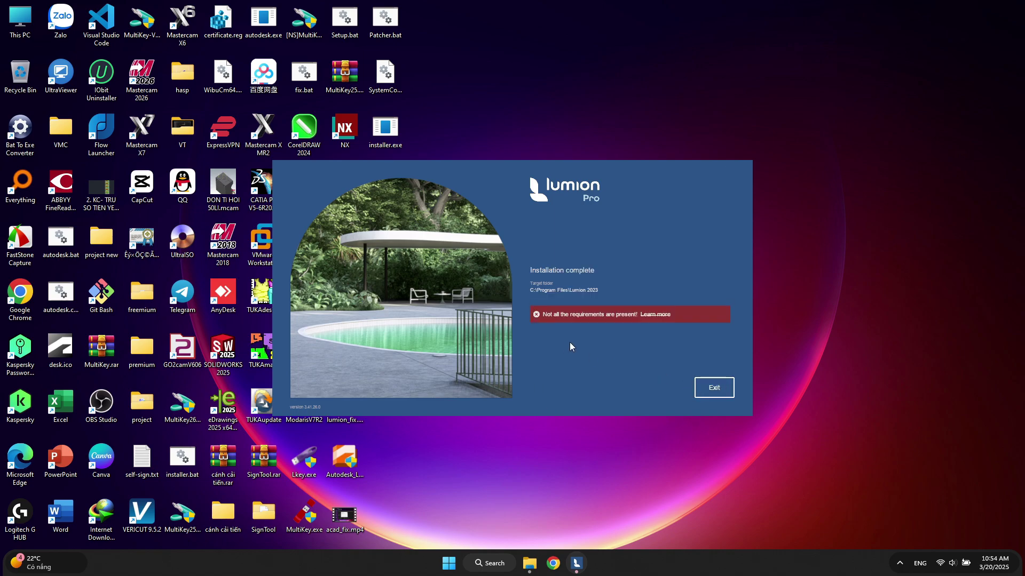
left_click(705, 389)
Refresh the desktop and bring the LUMION.2023.4.2 folder window back
right_click(518, 258)
left_click(556, 306)
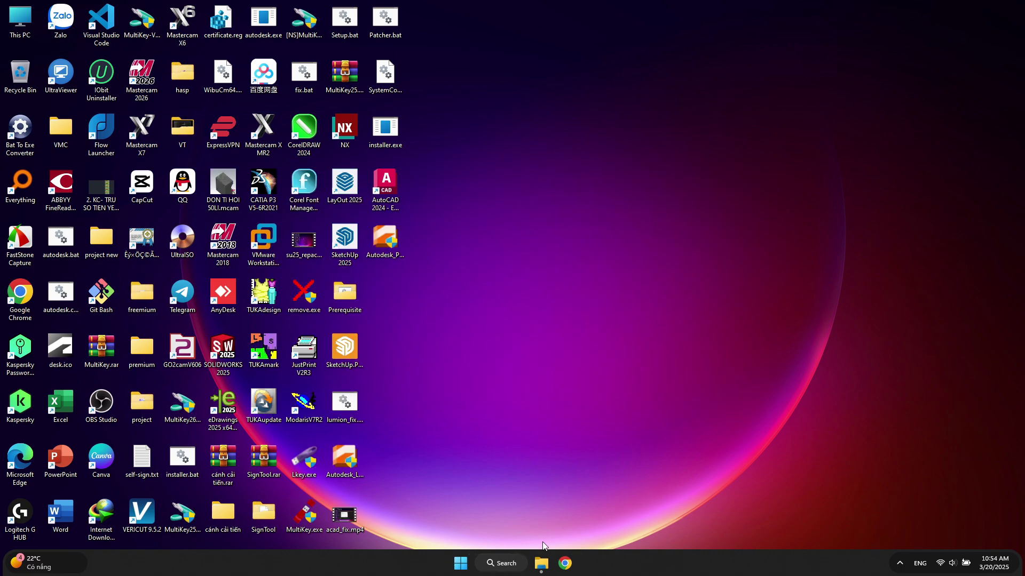
left_click(542, 563)
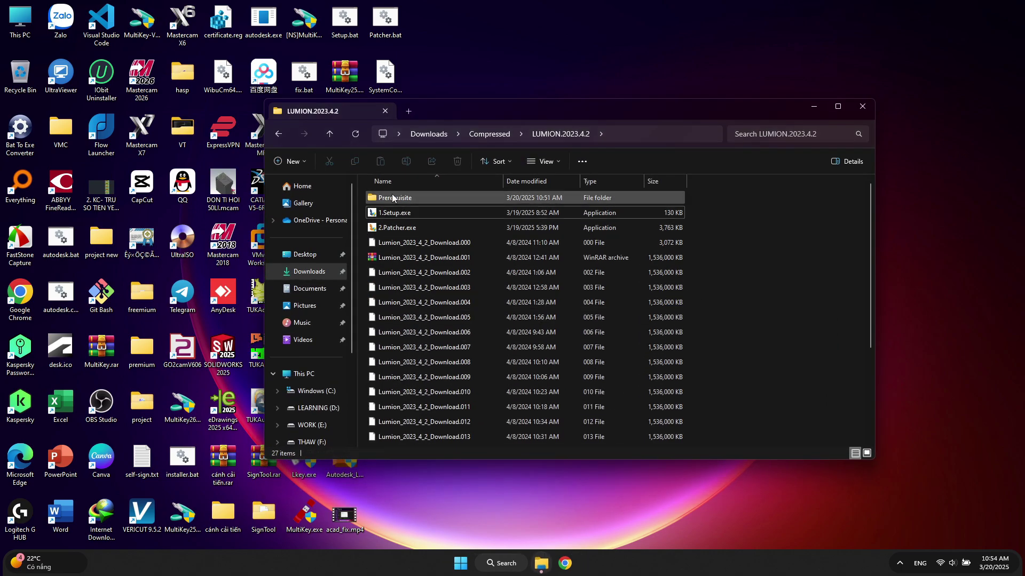
Open the Prerequisite folder inside LUMION.2023.4.2
right_click(392, 198)
left_click(422, 228)
right_click(469, 319)
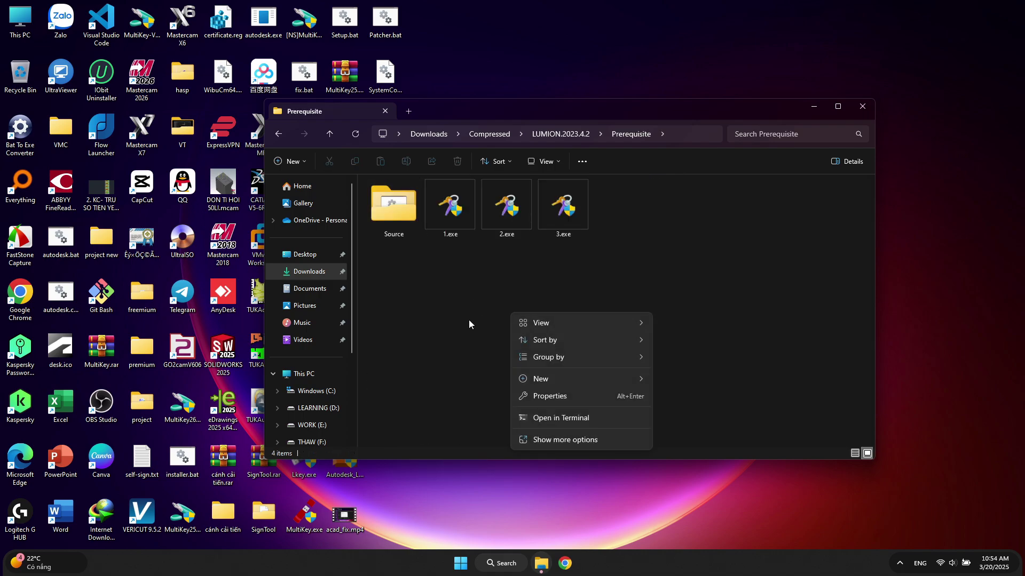
left_click(455, 251)
Run 1.exe to completion, dismiss its console, and close the web page it opened
double_click(447, 207)
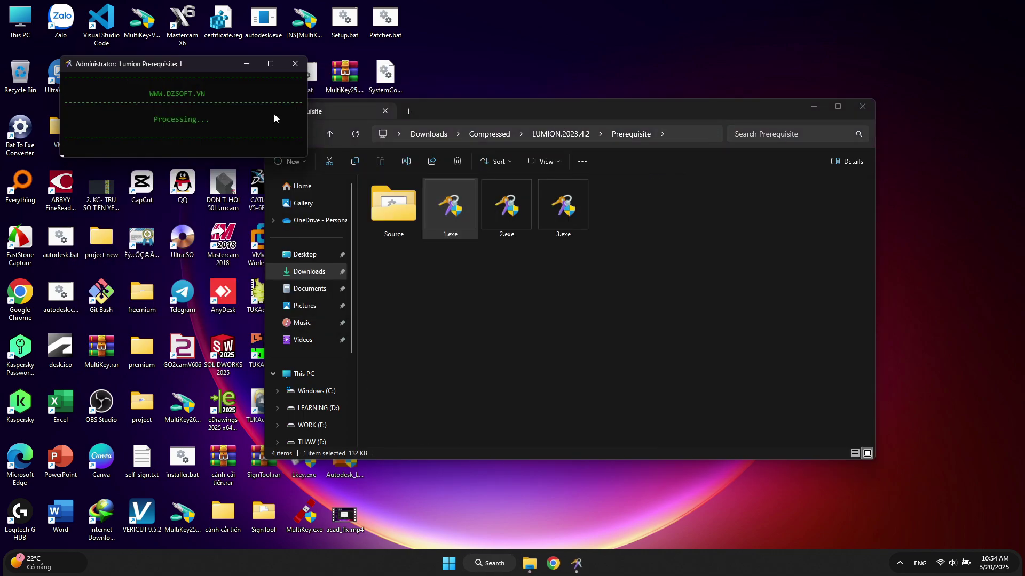
left_click_drag(186, 69, 684, 251)
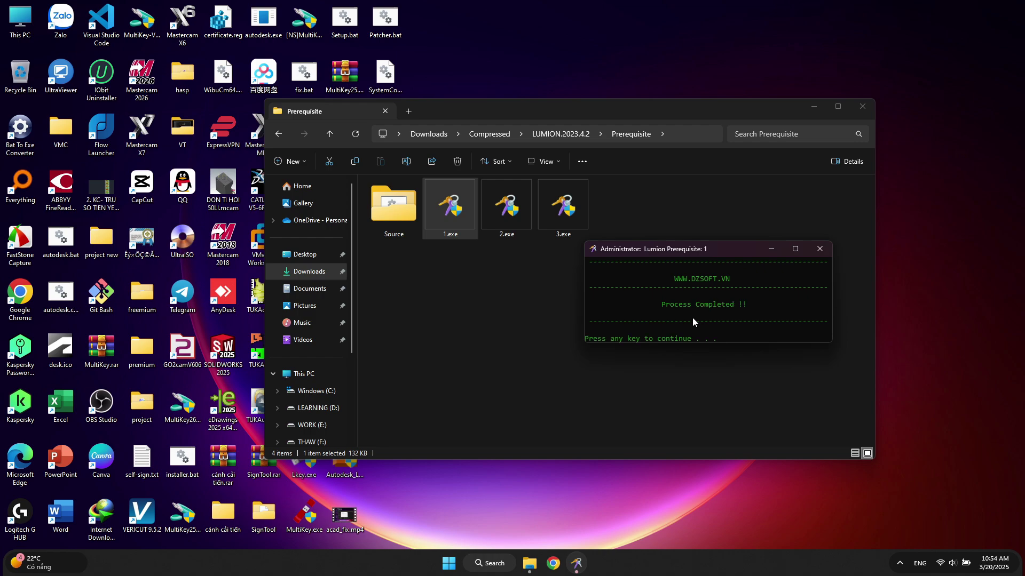
key("Return")
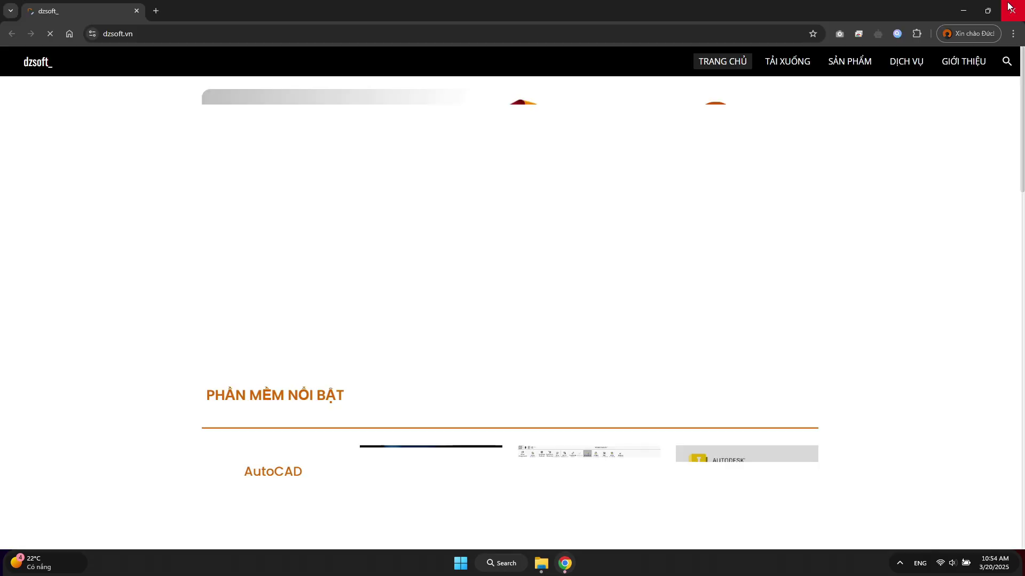
left_click(1008, 6)
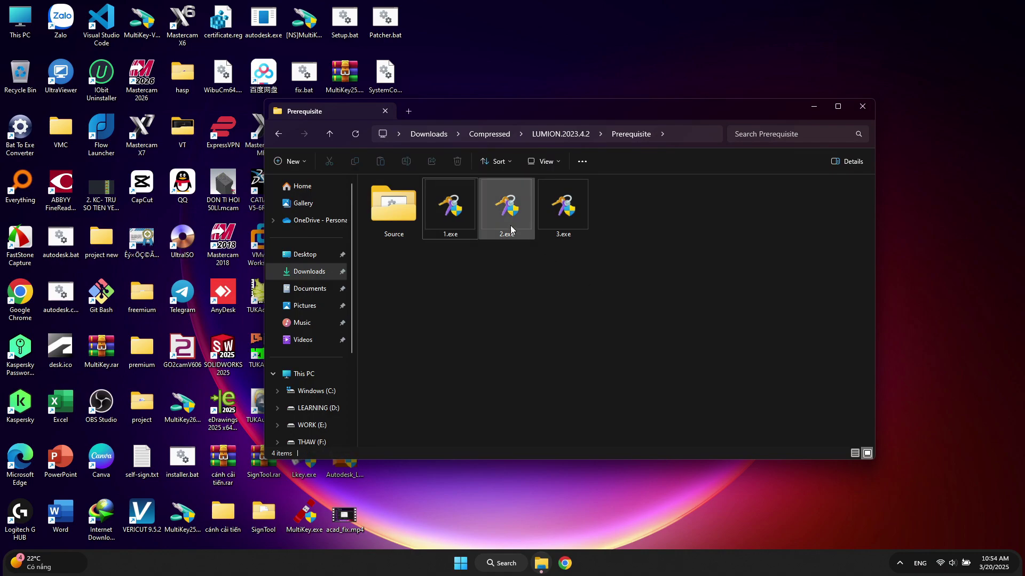
Launch 2.exe and submit its extraction password
left_click(506, 207)
right_click(506, 207)
left_click(529, 243)
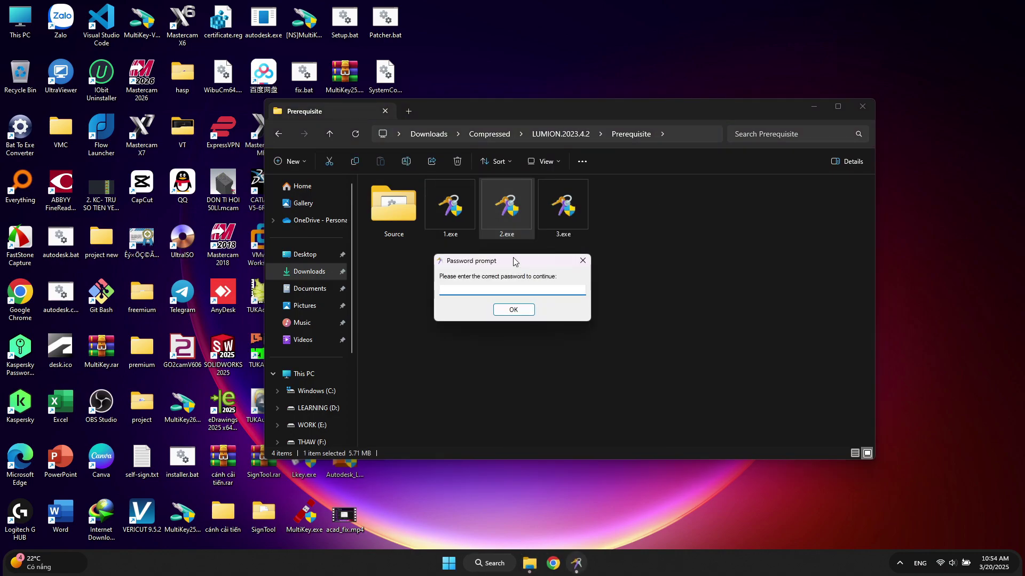
type("123456")
left_click(526, 314)
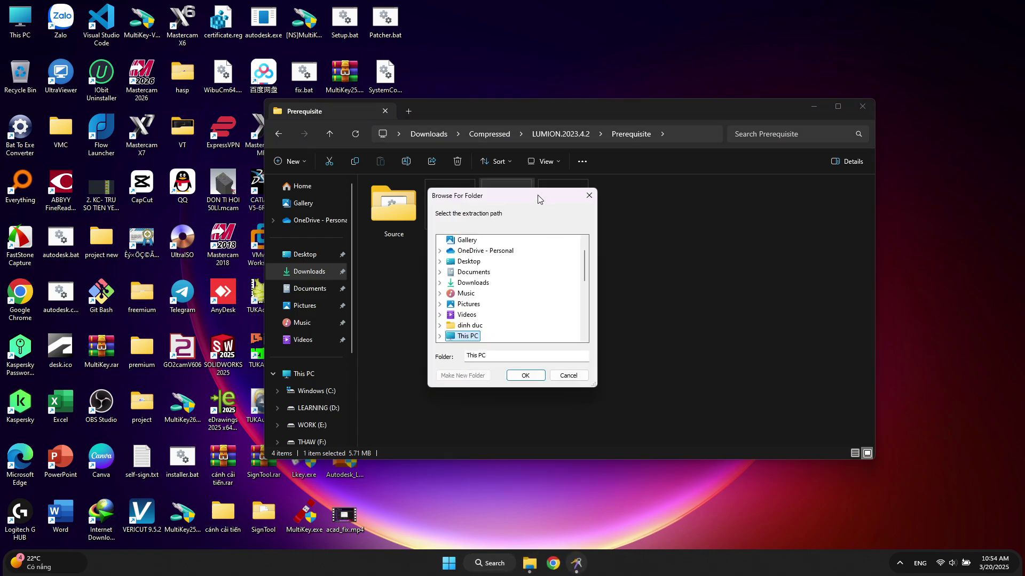
Copy the LUMION.2023.4.2 folder path from the Explorer address bar
left_click_drag(537, 194, 791, 227)
left_click(571, 132)
left_click_drag(631, 105, 585, 100)
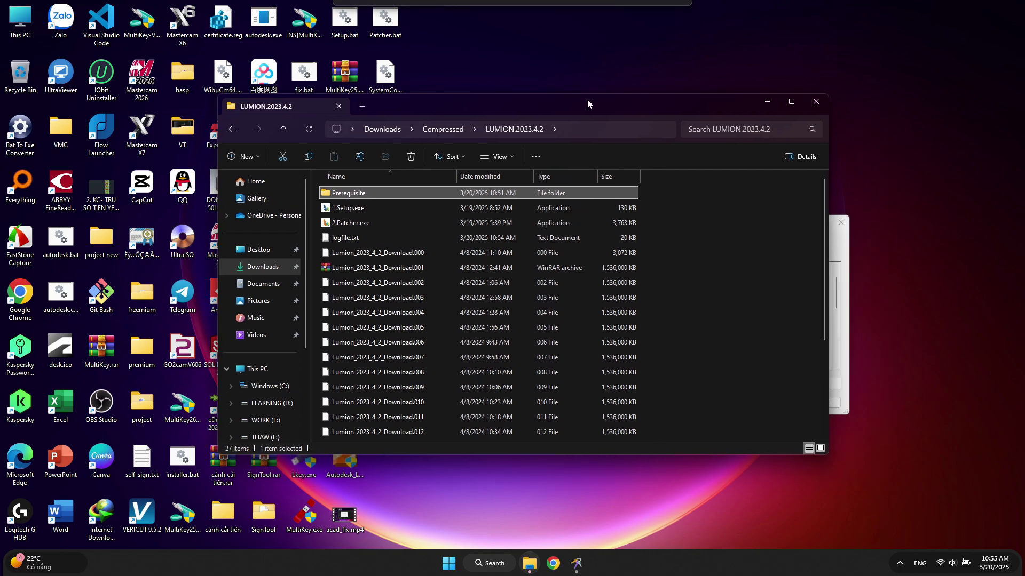
left_click(576, 129)
right_click(533, 130)
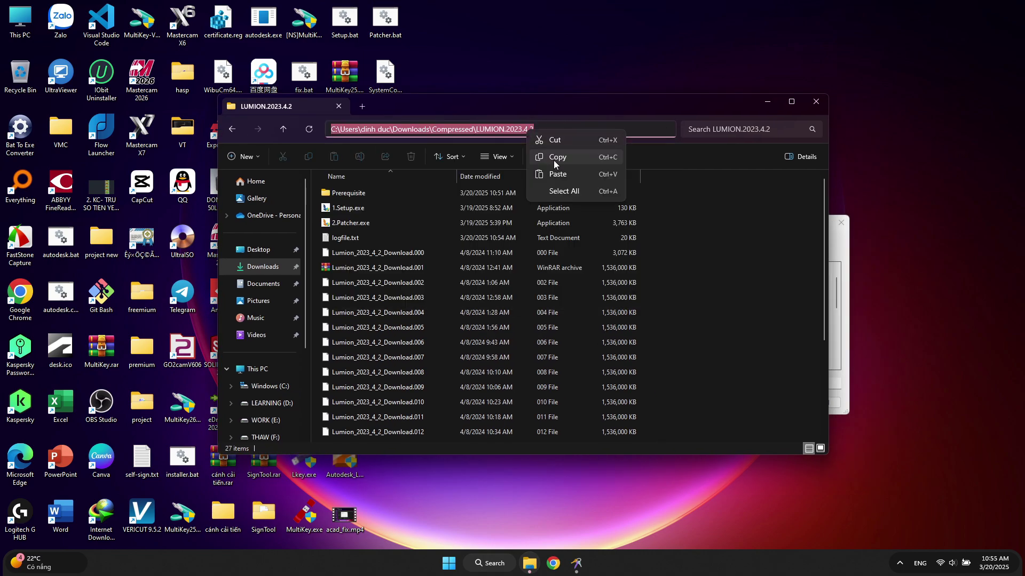
left_click(554, 161)
Paste that path into the extraction Folder field and confirm with OK
left_click(830, 261)
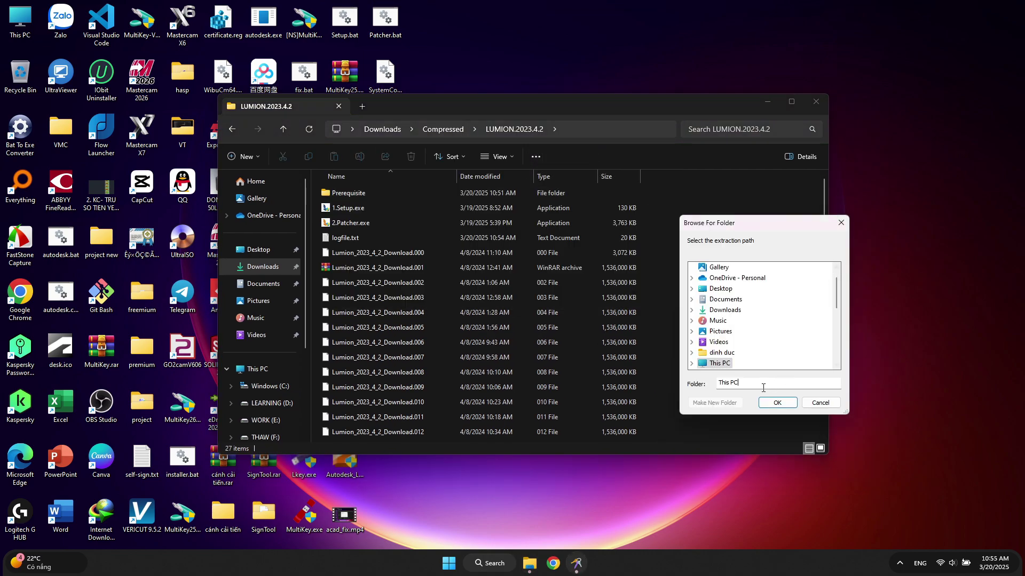
left_click_drag(718, 384, 738, 383)
right_click(731, 387)
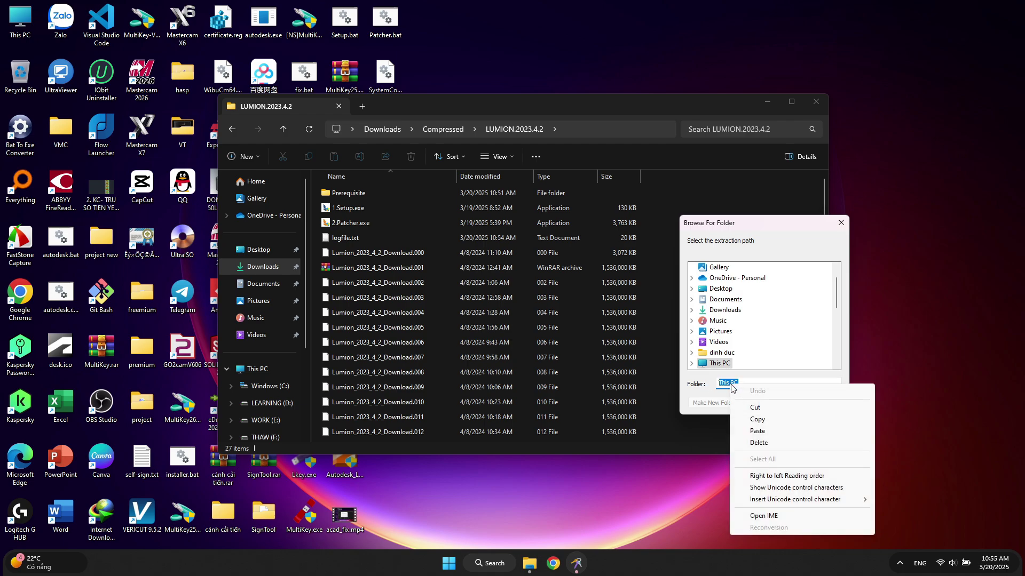
left_click(757, 431)
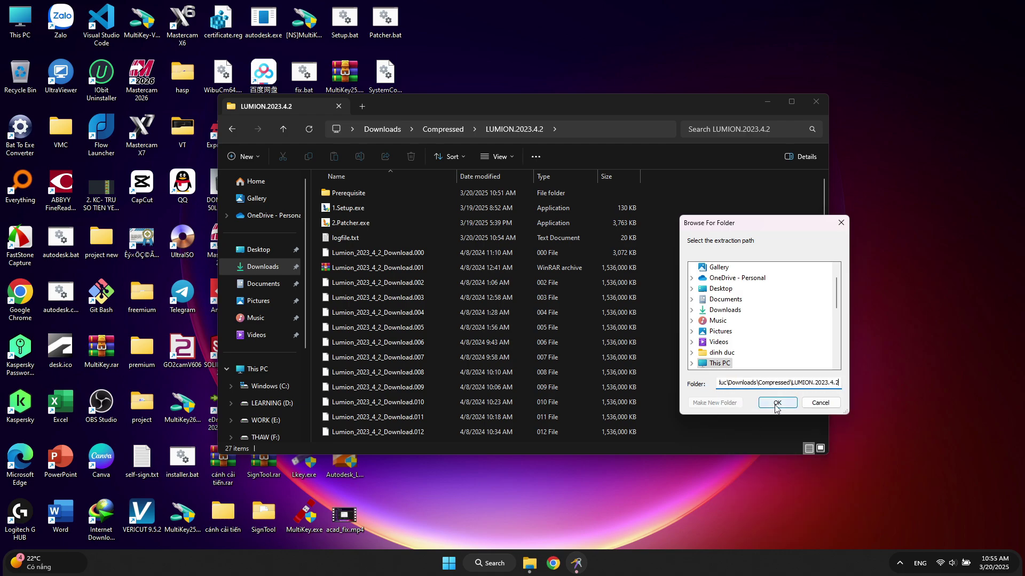
left_click(777, 404)
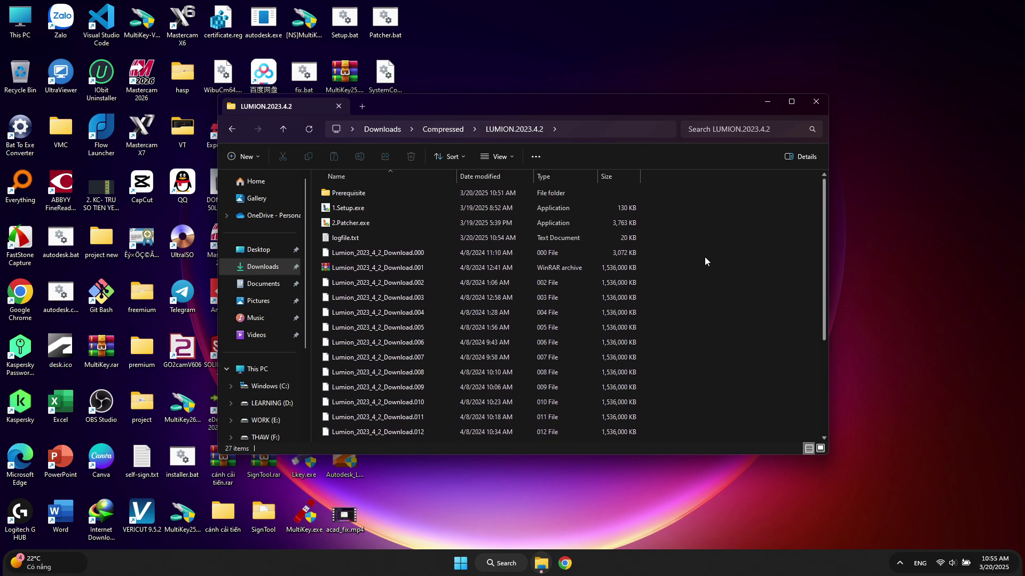
Relaunch 1.Setup.exe, minimize Explorer, and refresh the desktop
left_click_drag(647, 106, 668, 105)
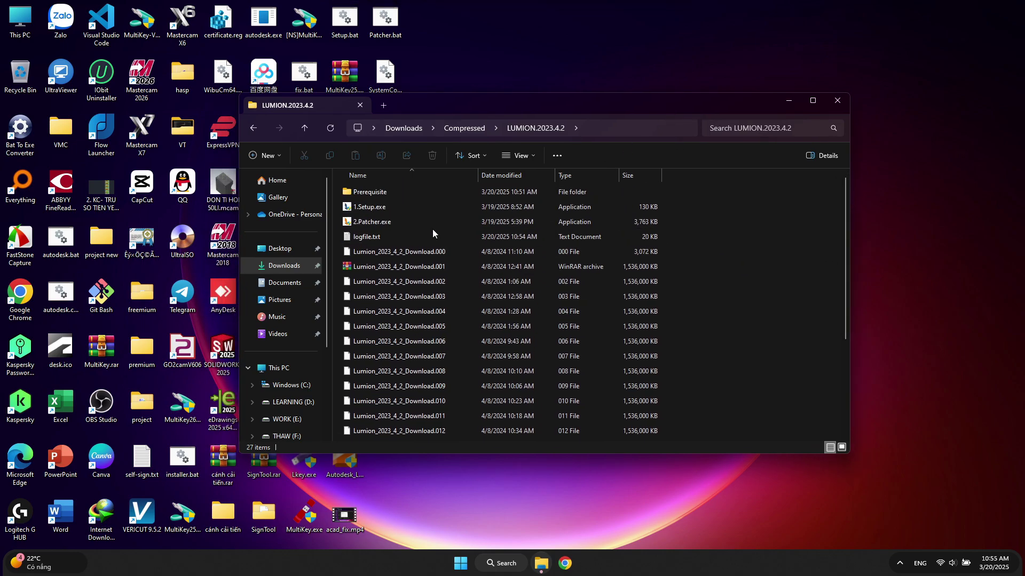
right_click(367, 206)
left_click(392, 238)
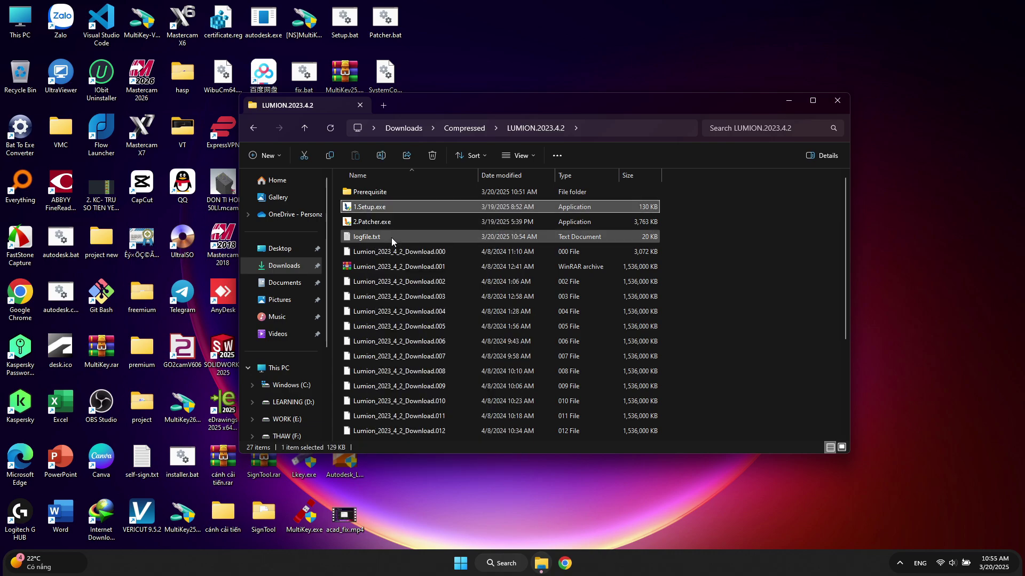
left_click(785, 106)
right_click(526, 283)
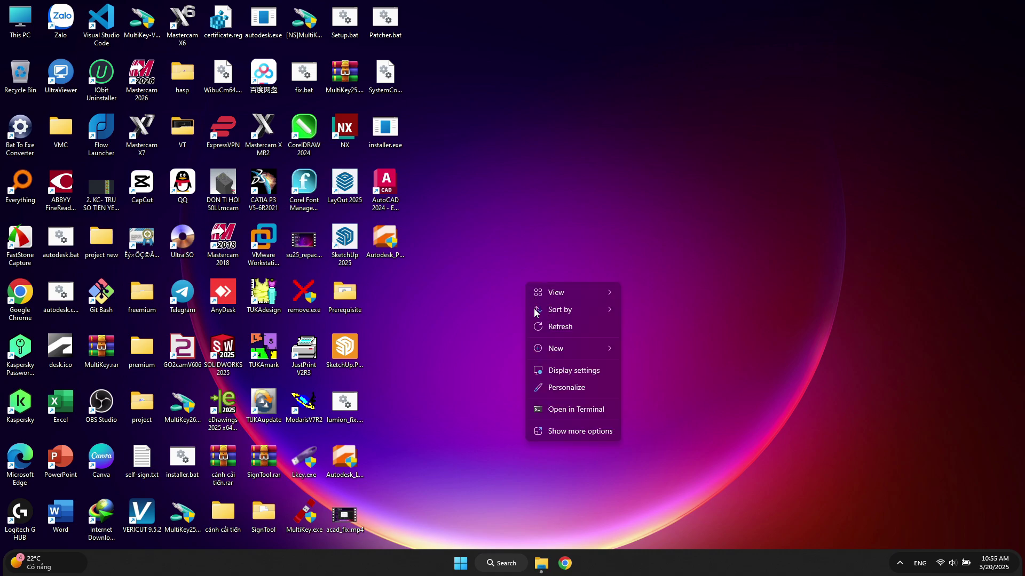
left_click(537, 322)
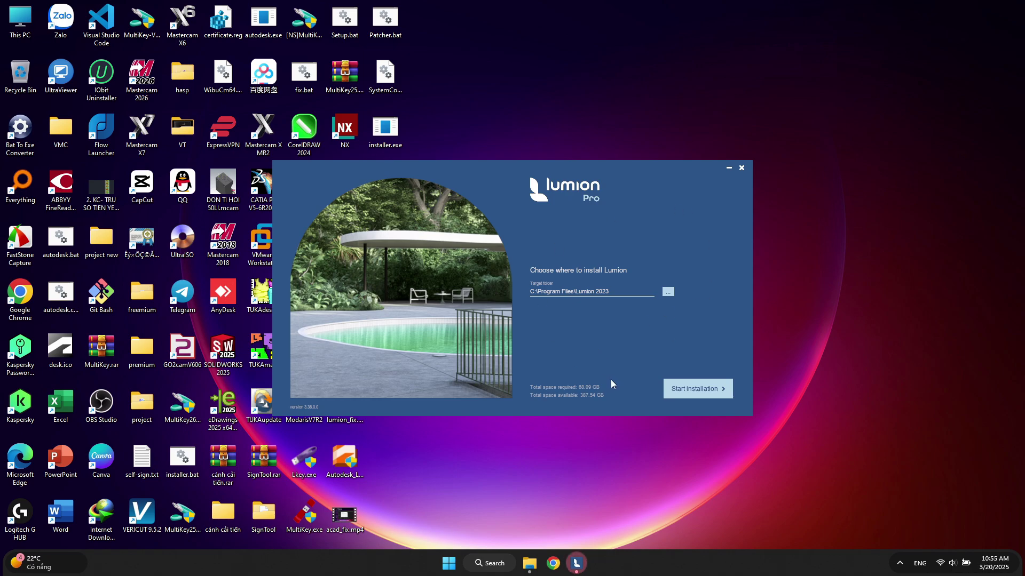
Install Lumion to C:\Program Files\Lumion 2023, exit the installer, and refresh the desktop
left_click(690, 394)
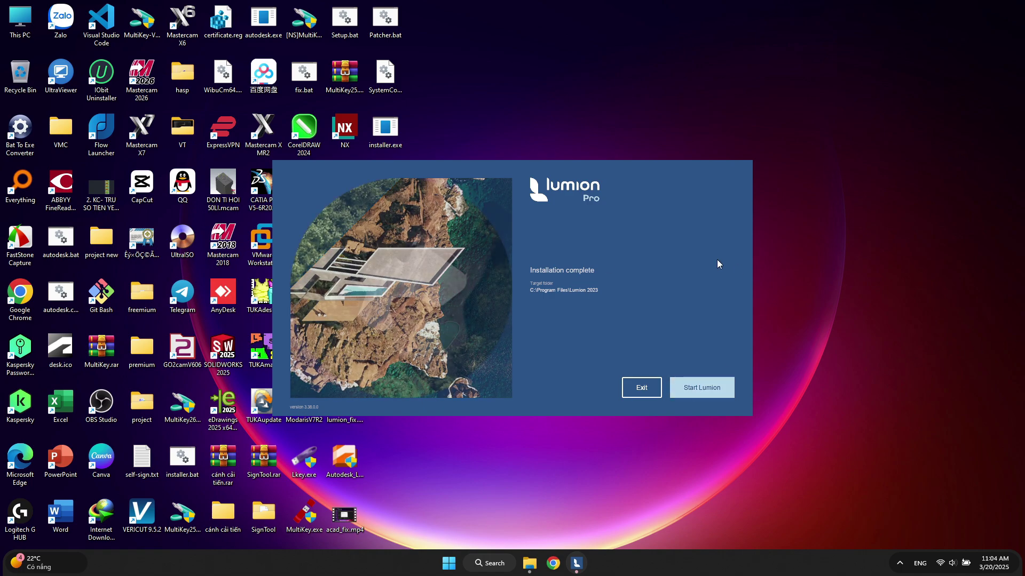
left_click(635, 388)
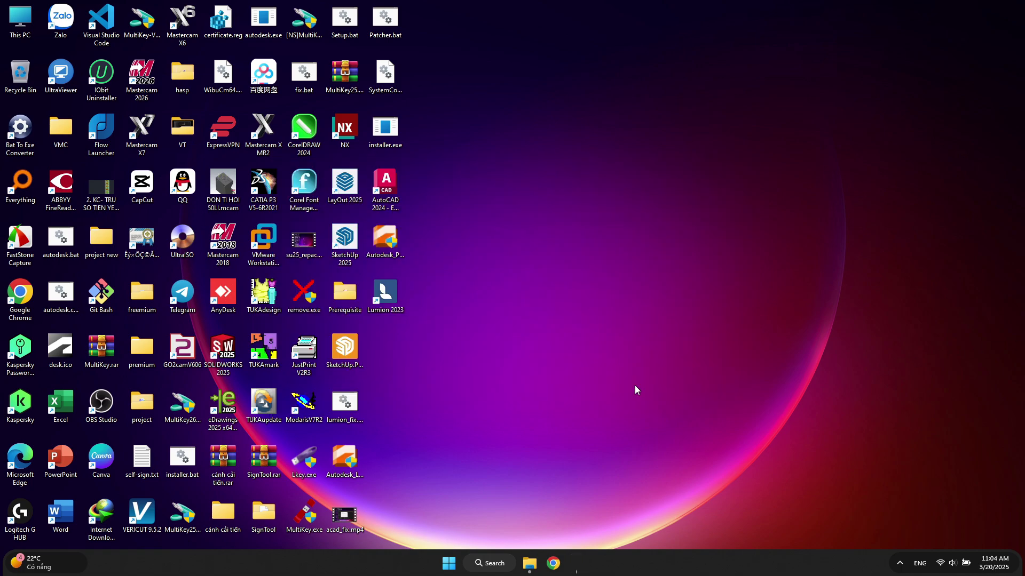
right_click(571, 204)
left_click(591, 252)
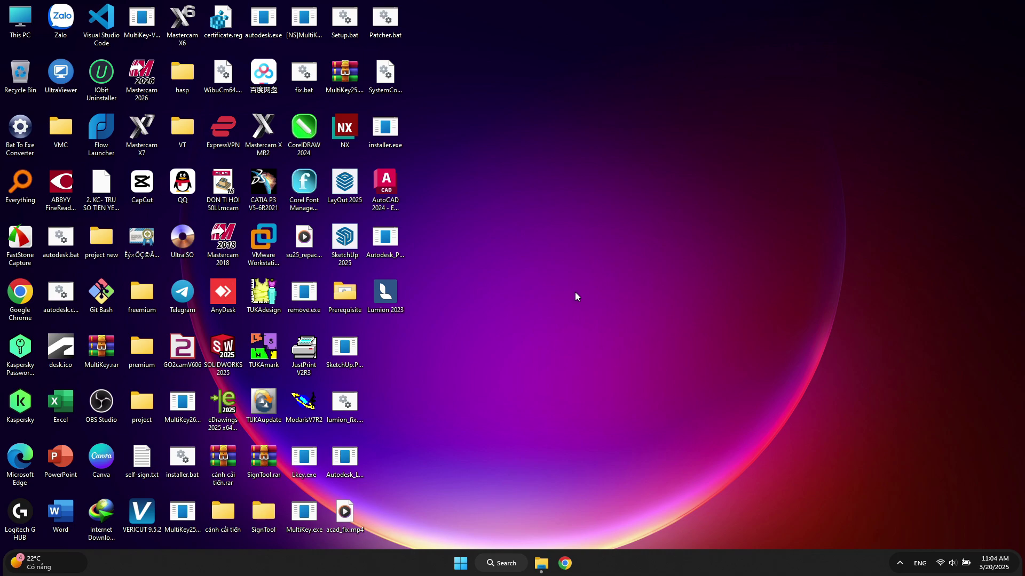
Run 2.Patcher.exe to 'Process Completed', dismiss it, and close the web page it opened
left_click(540, 569)
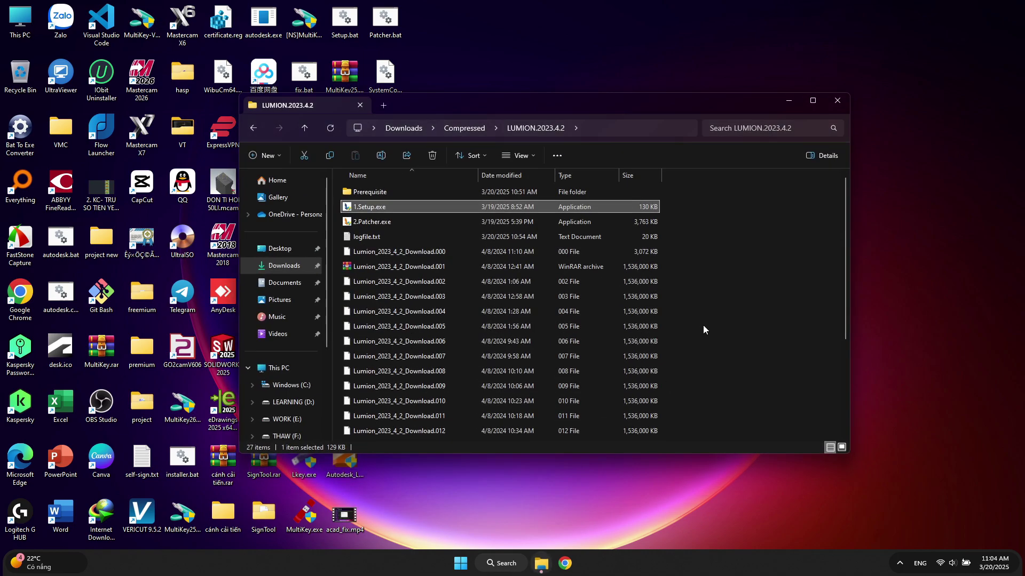
right_click(356, 221)
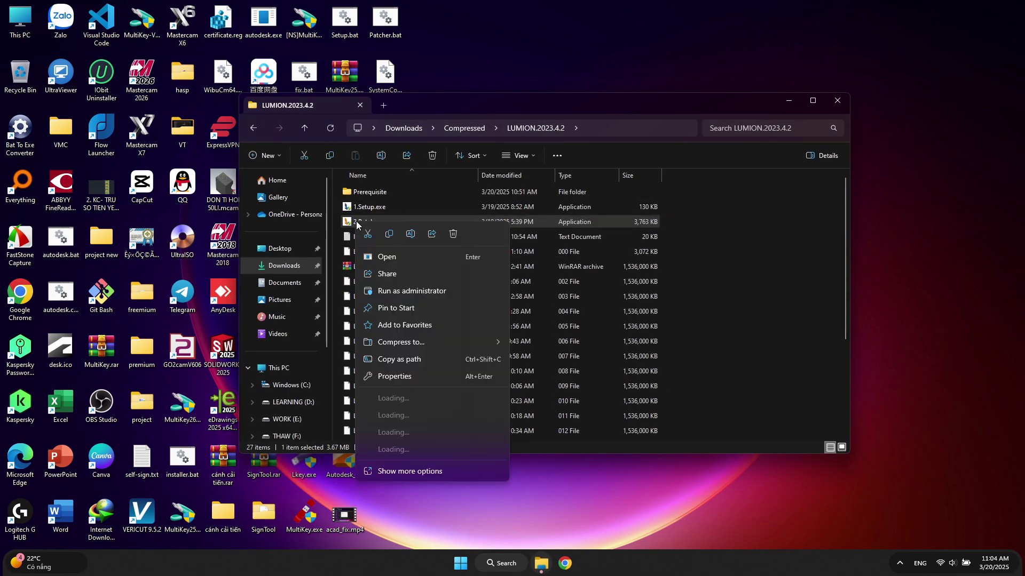
left_click(383, 256)
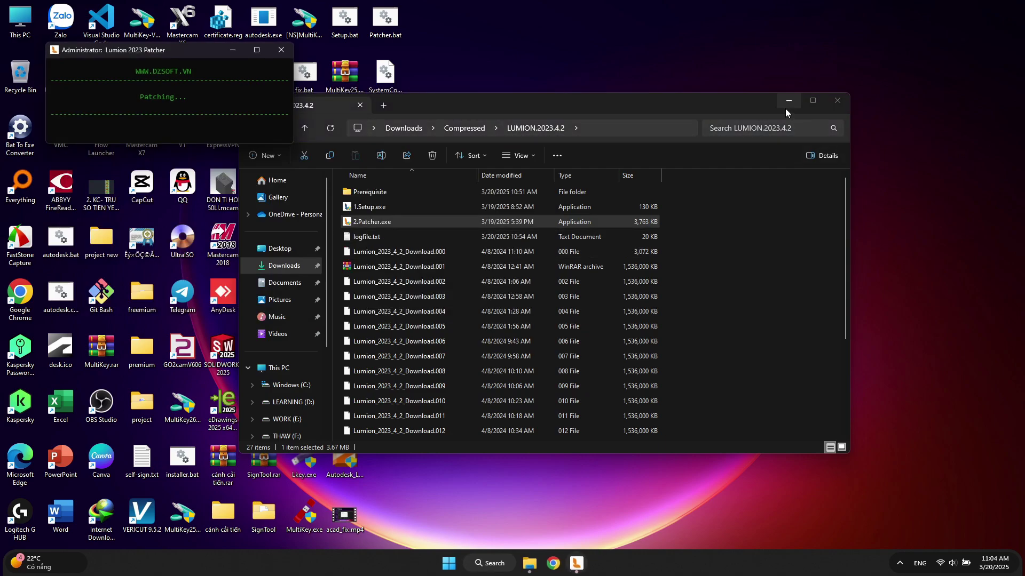
left_click(786, 108)
left_click_drag(187, 52, 655, 224)
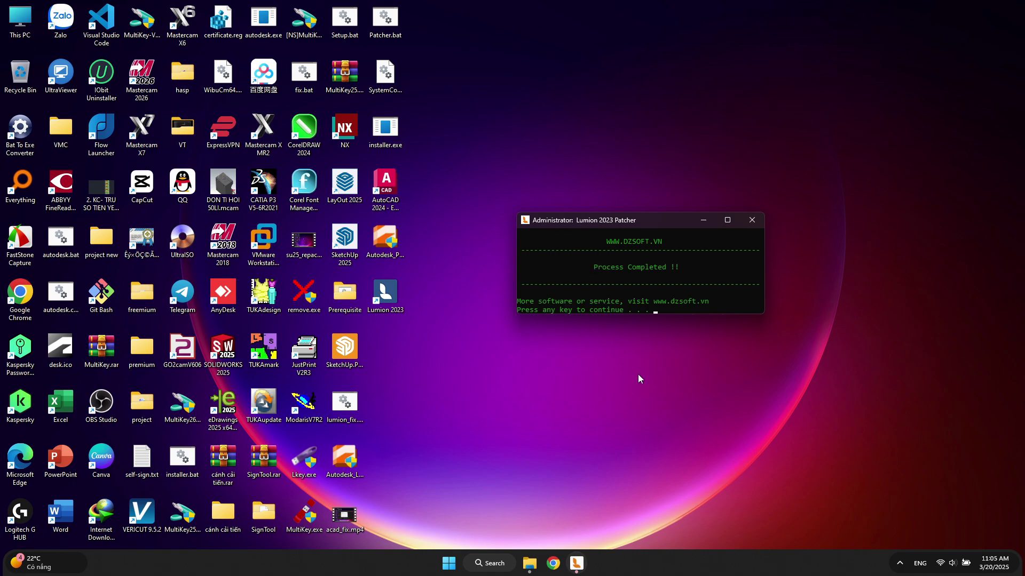
key("Return")
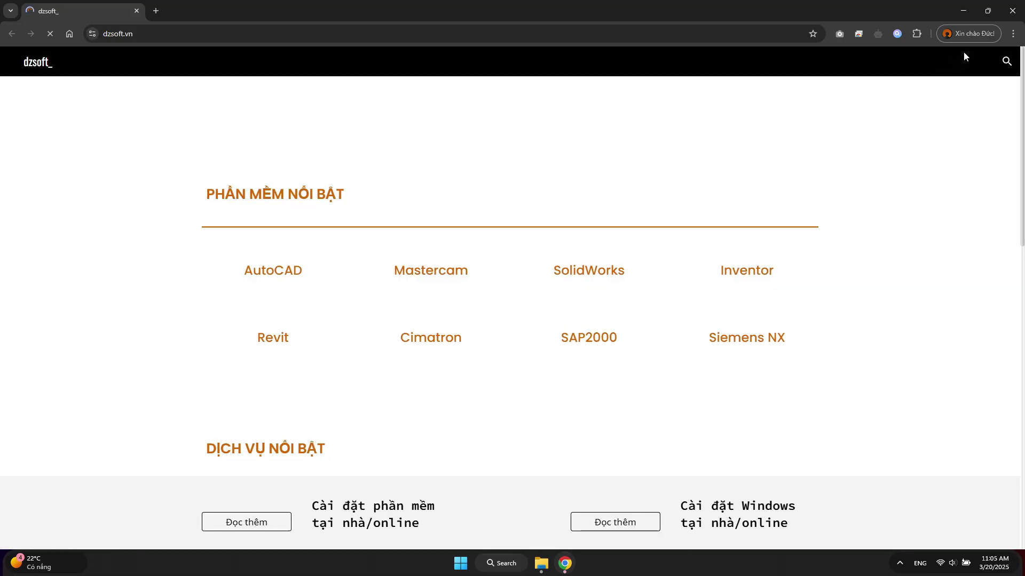
left_click(1012, 11)
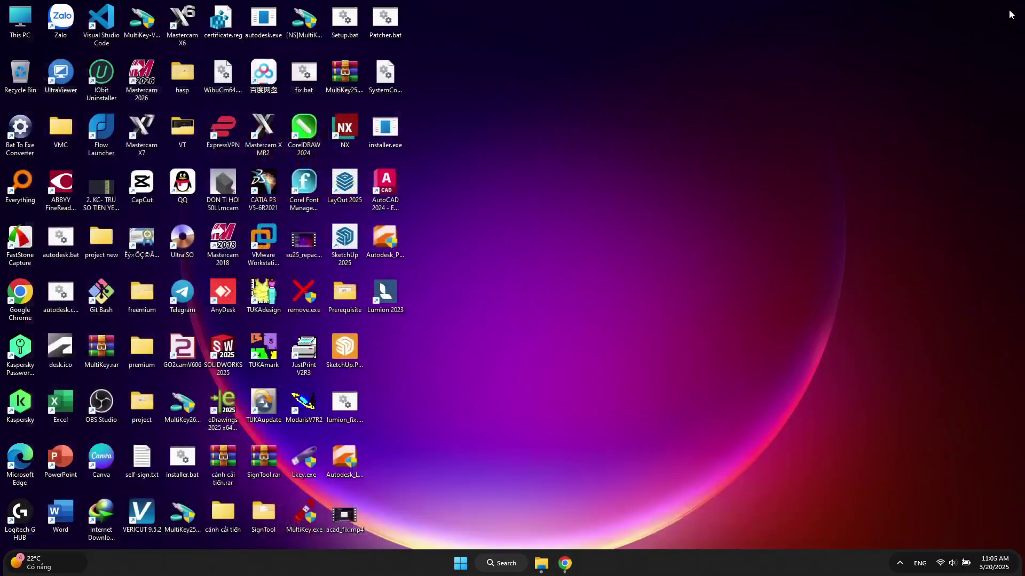
Refresh the desktop and reopen the Prerequisite folder in LUMION.2023.4.2
right_click(535, 299)
left_click(559, 341)
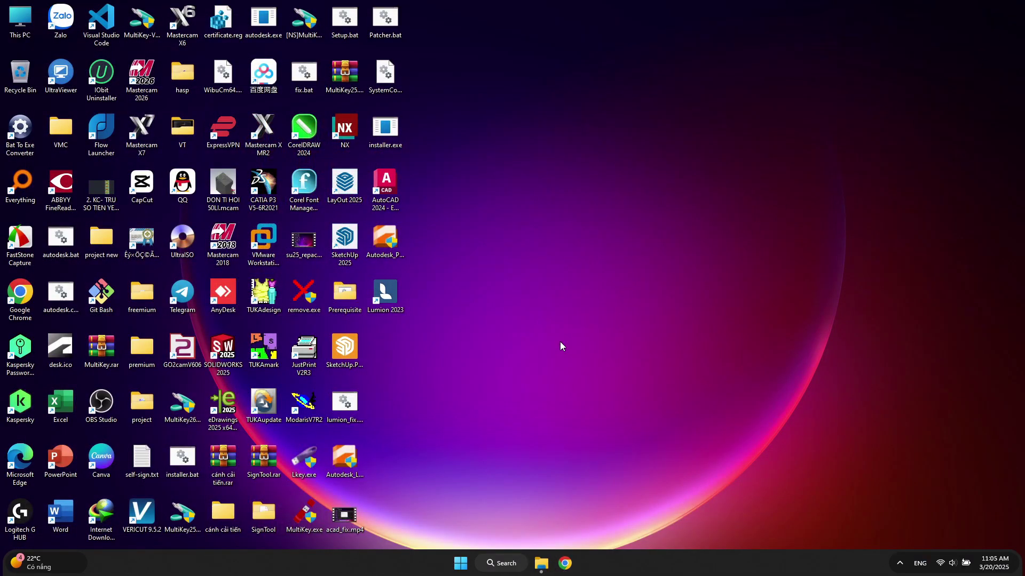
left_click(537, 562)
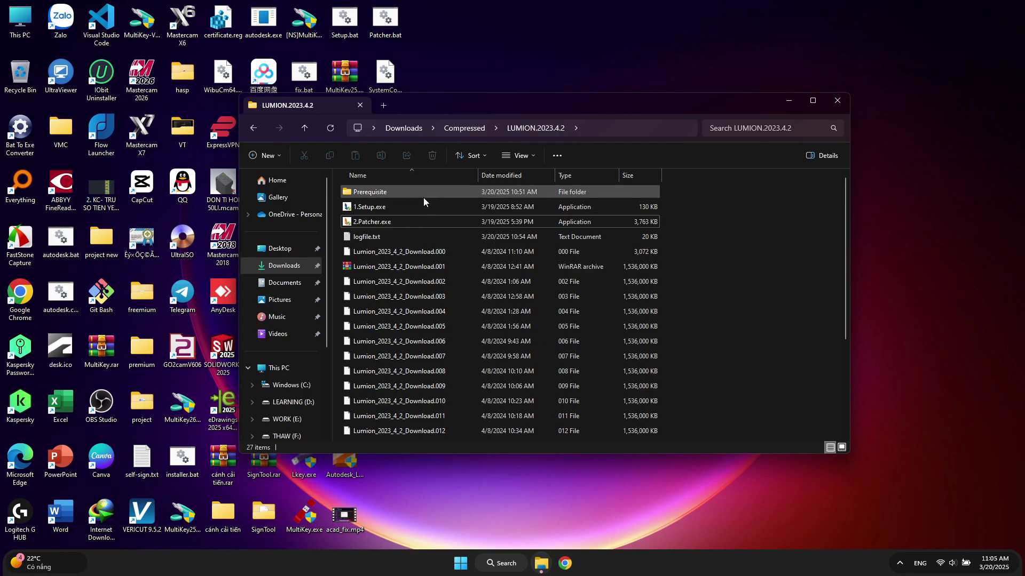
double_click(422, 194)
Run 3.exe until 'Process Completed' and dismiss its console
double_click(546, 211)
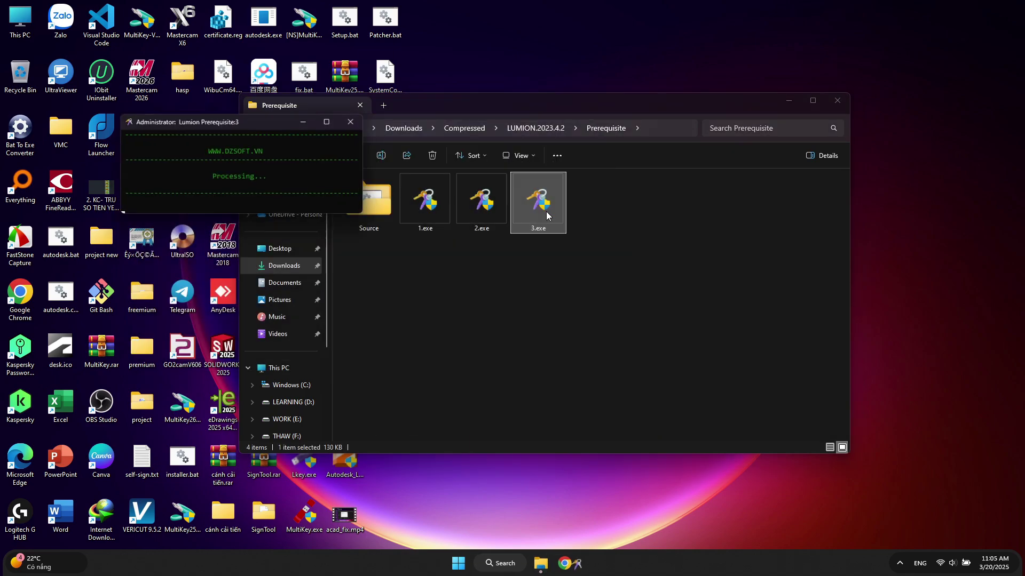
left_click_drag(258, 120, 669, 257)
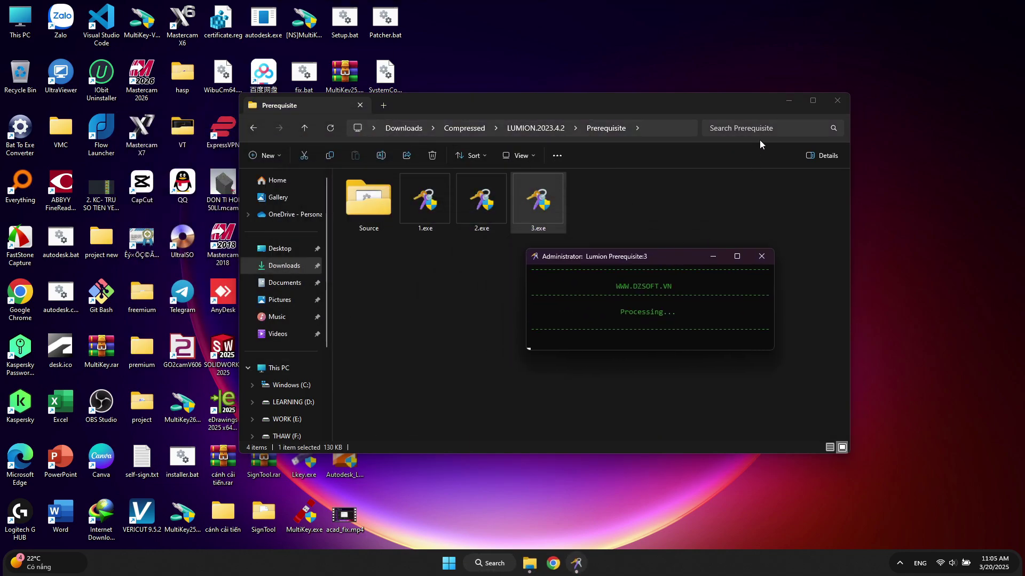
left_click(789, 101)
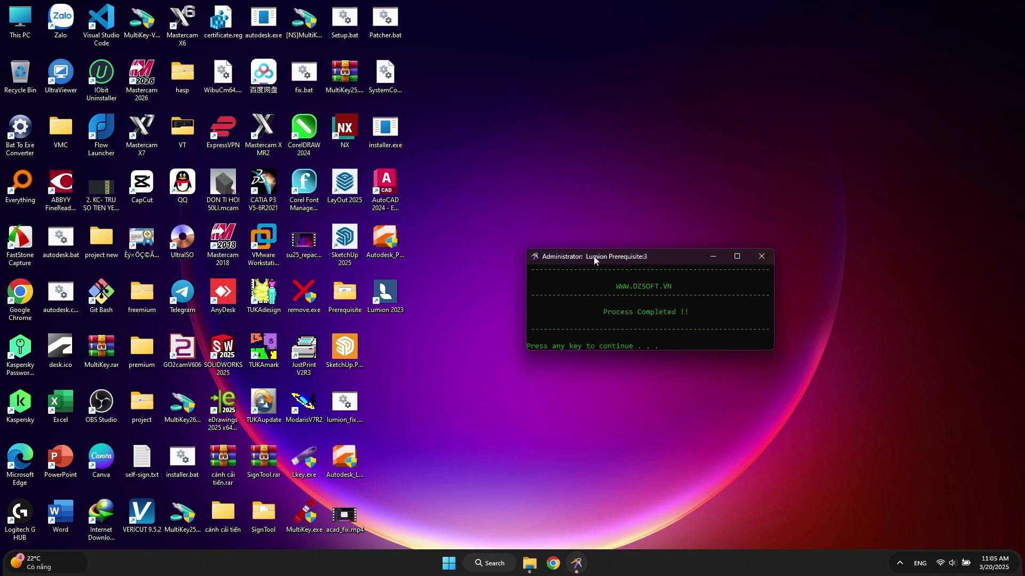
left_click_drag(594, 260, 629, 250)
key("Return")
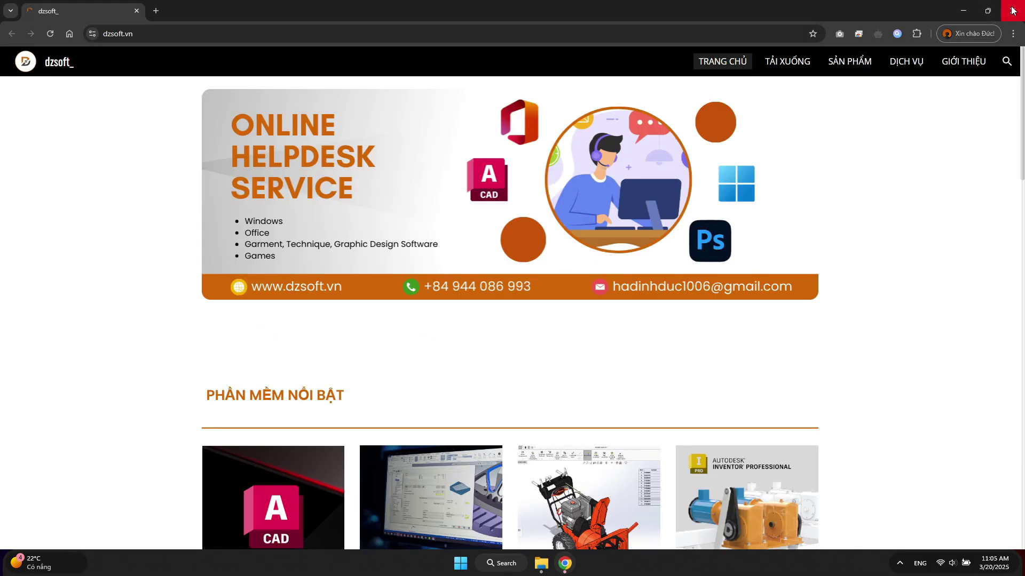
Close the stray browser window and launch Lumion 2023 from its desktop shortcut
left_click(1008, 11)
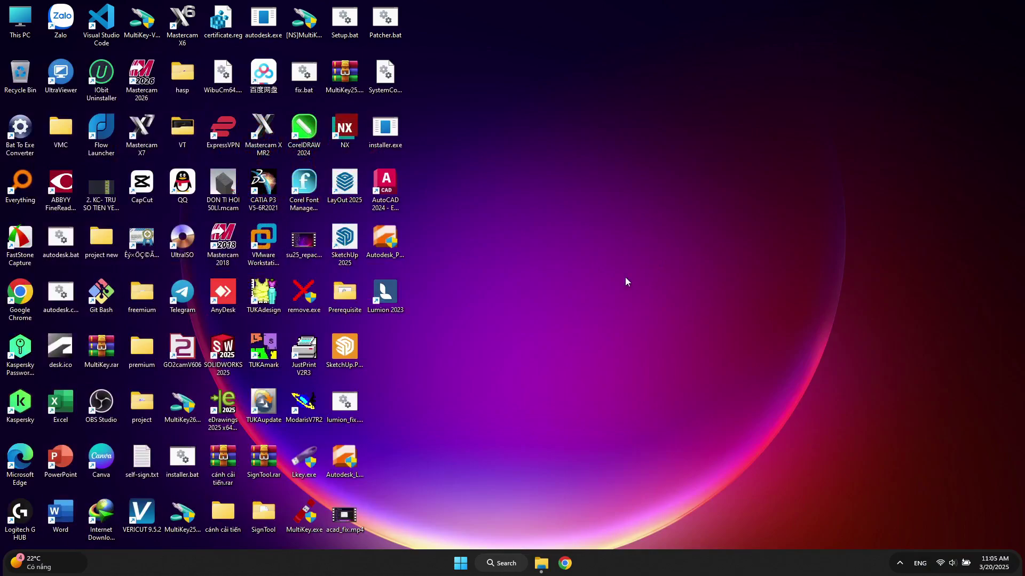
right_click(383, 297)
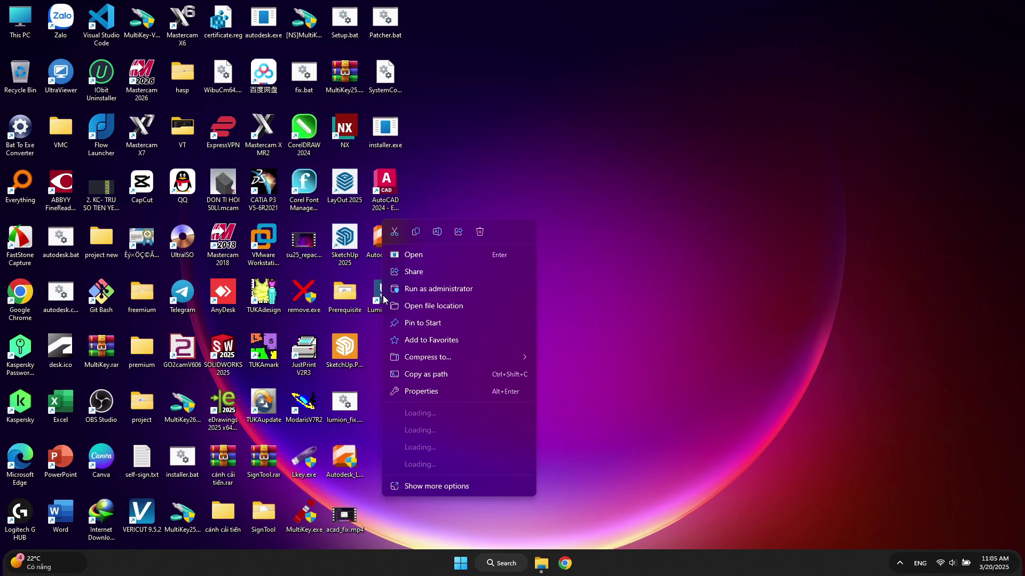
left_click(422, 257)
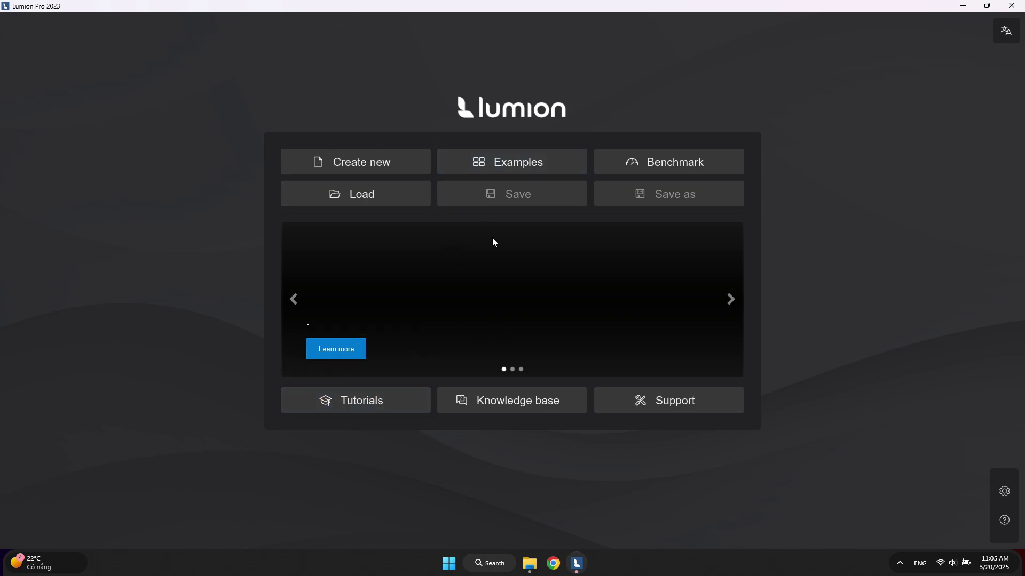
Look at Benchmark and Examples, returning to the start menu each time, then open Settings
left_click(640, 165)
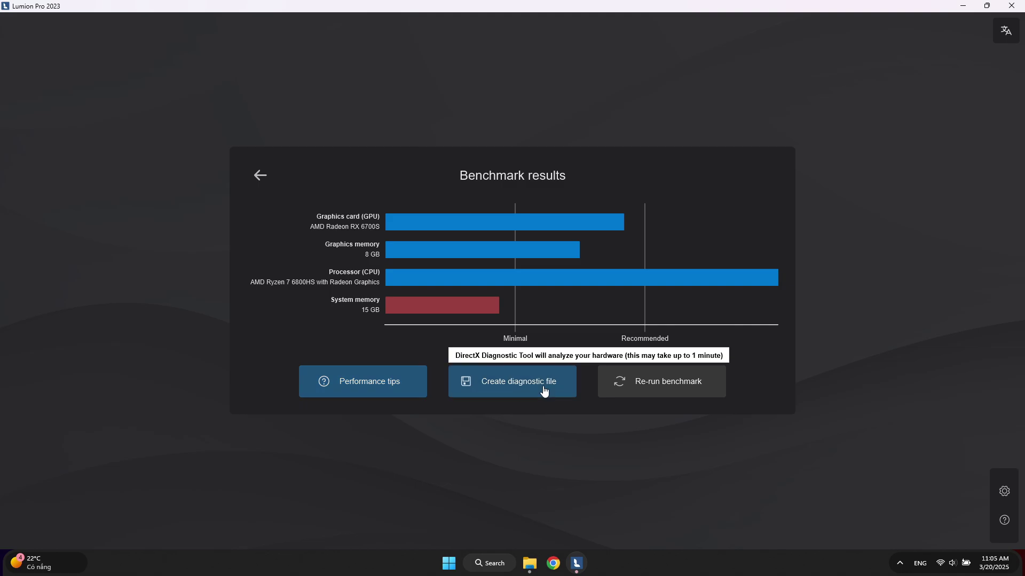
left_click(260, 175)
left_click(489, 167)
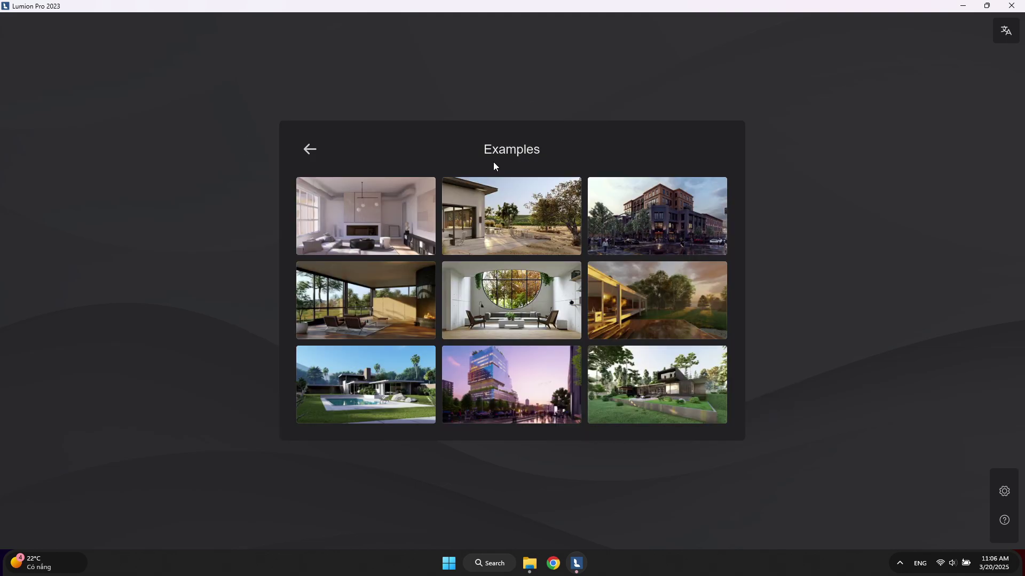
left_click(310, 150)
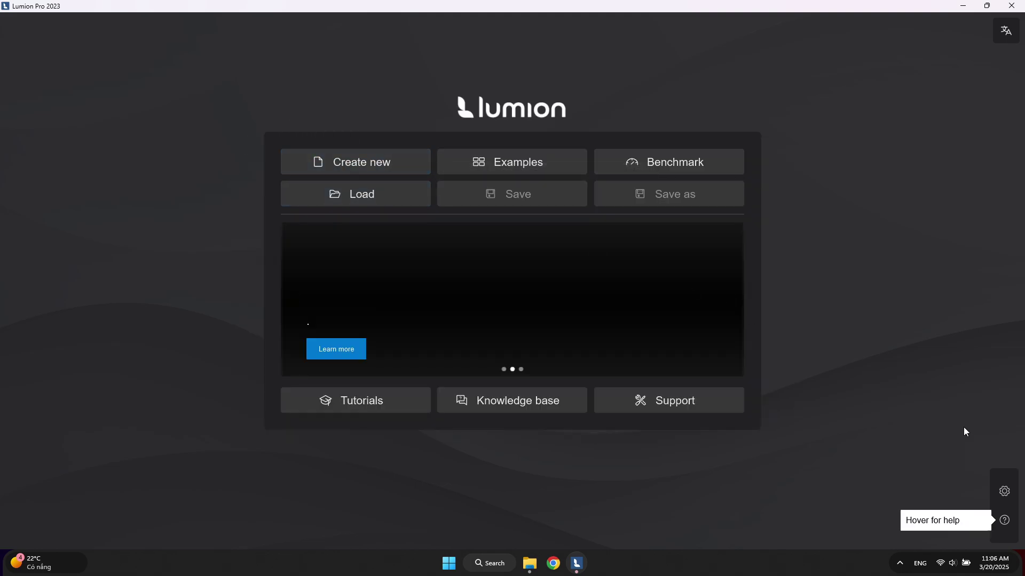
left_click(1004, 492)
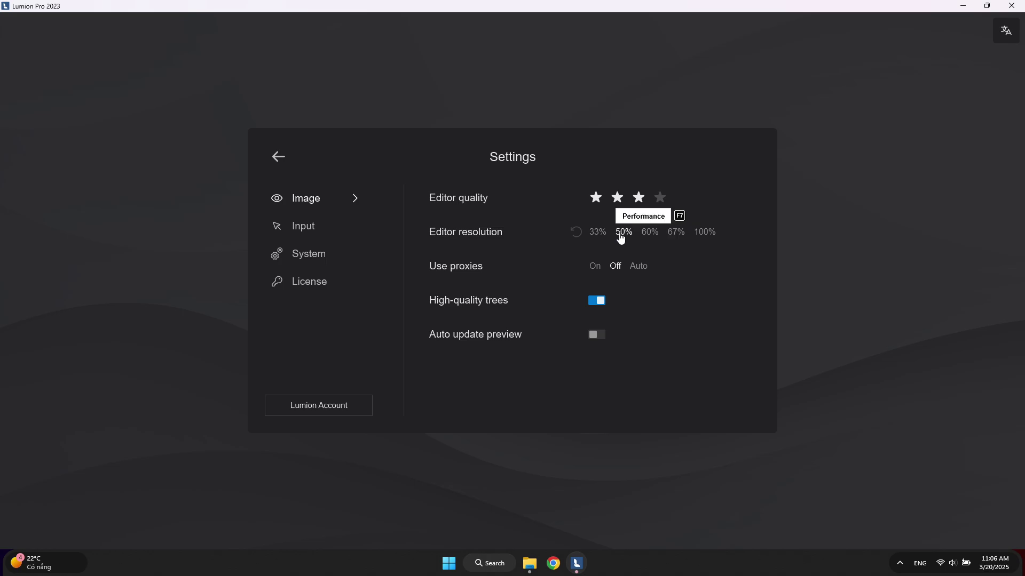
Step through Input and System settings to the License page, confirming Pro licence version 2023.4.2.0, then exit Settings
left_click(290, 227)
left_click(329, 254)
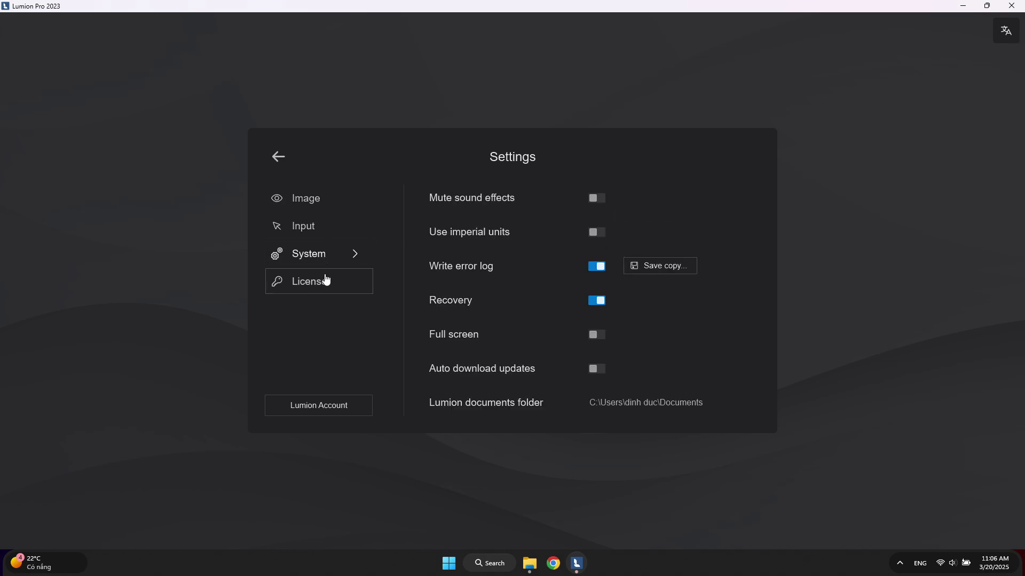
left_click(326, 279)
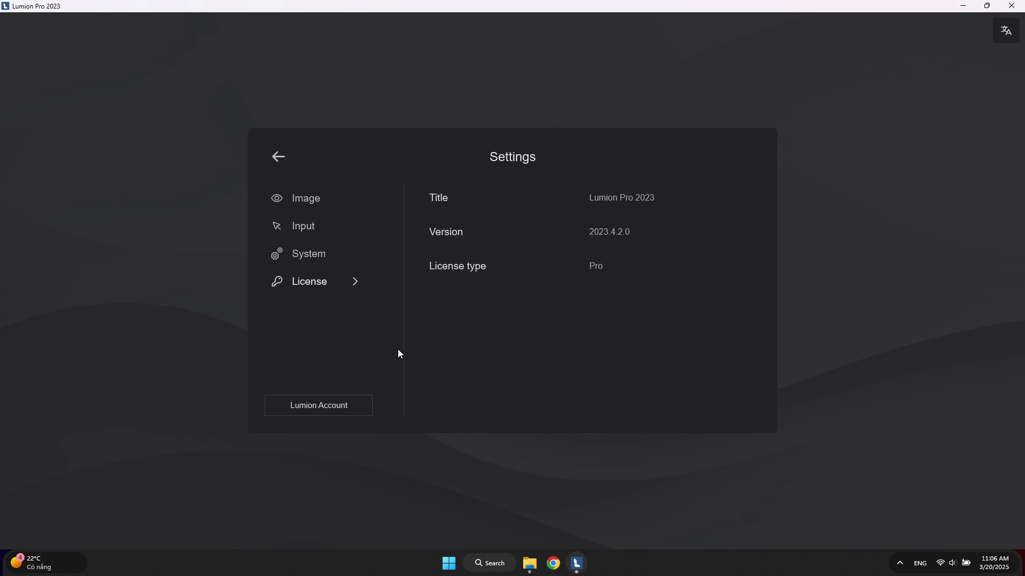
left_click(278, 163)
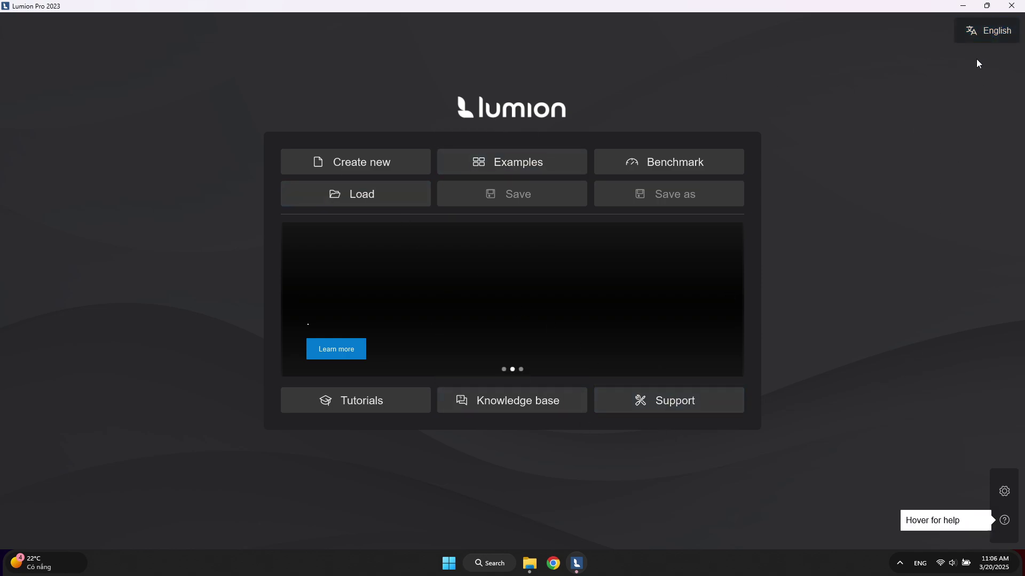
left_click(980, 34)
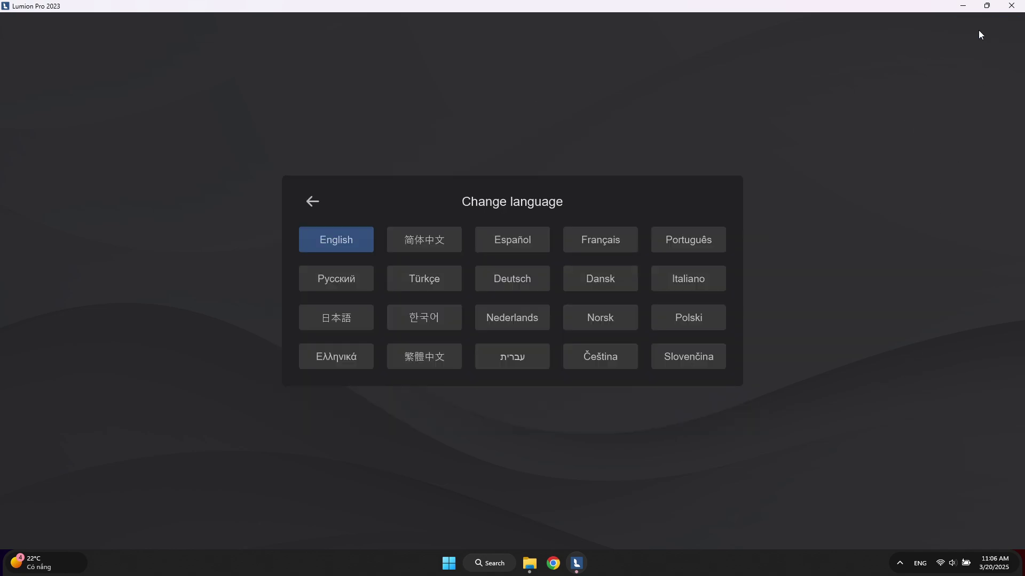
left_click(419, 323)
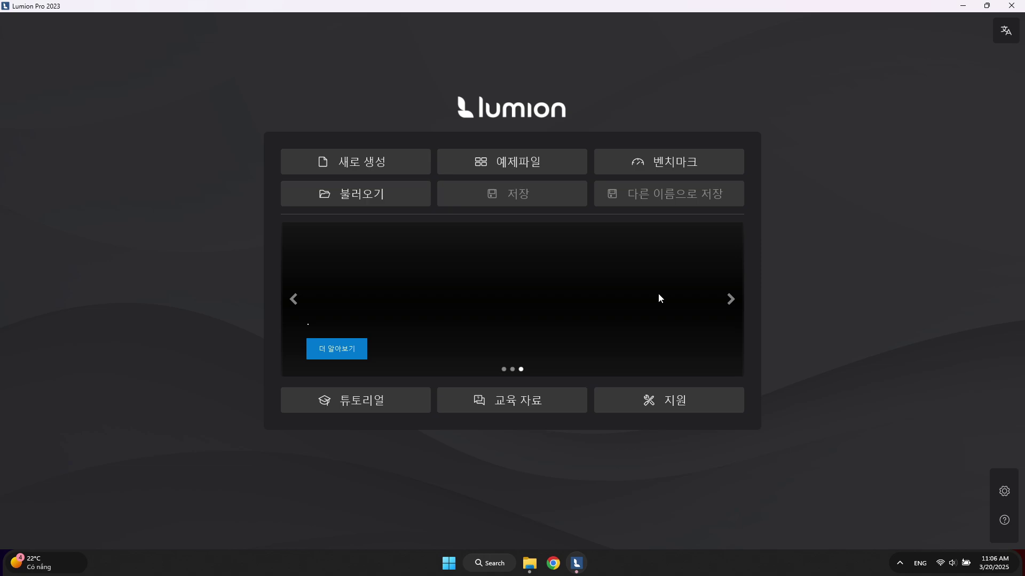
left_click(1005, 29)
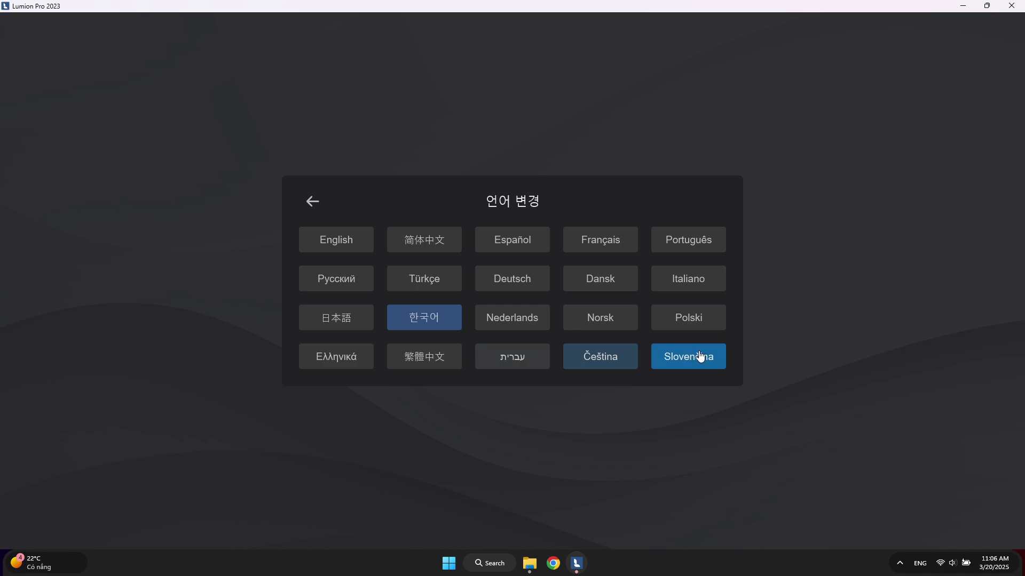
left_click(604, 244)
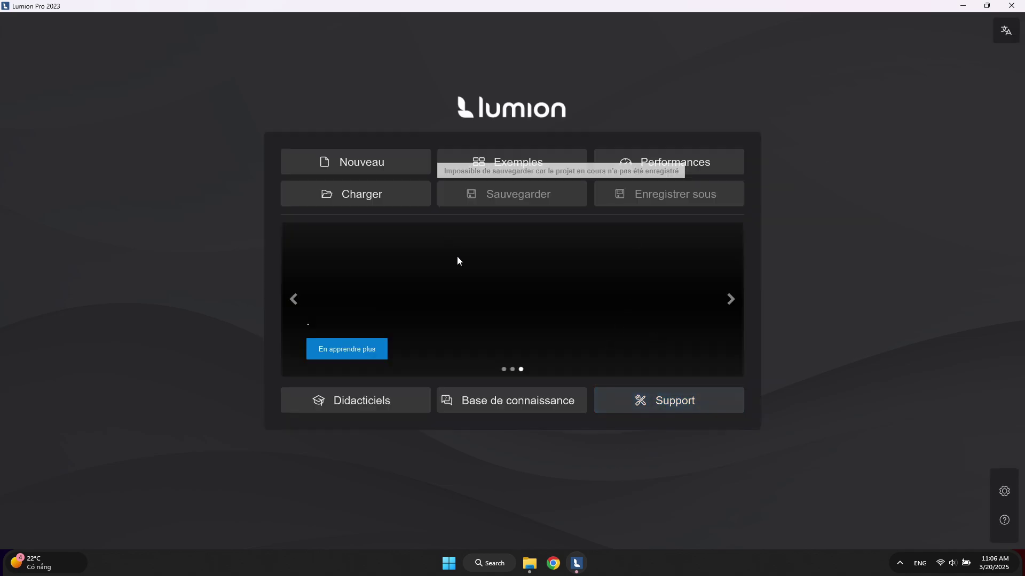
left_click(987, 31)
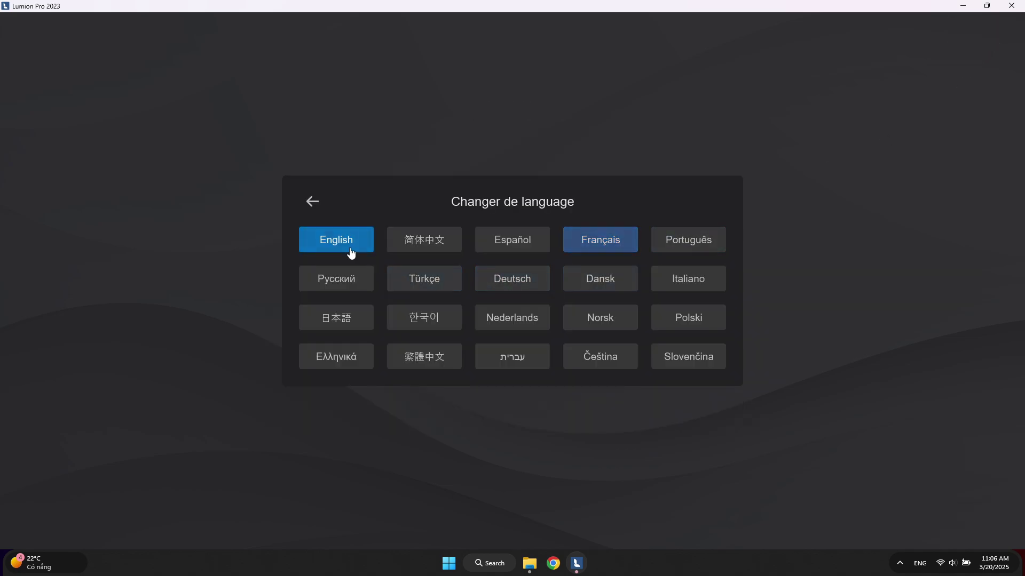
left_click(702, 456)
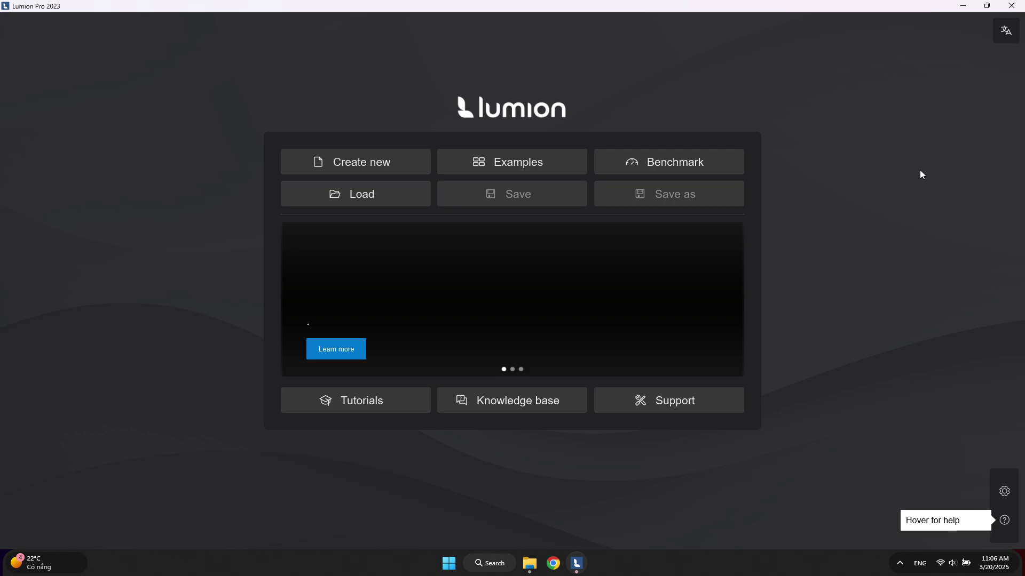
Close the Lumion window and confirm Quit in the Closing Lumion dialog
left_click(1012, 6)
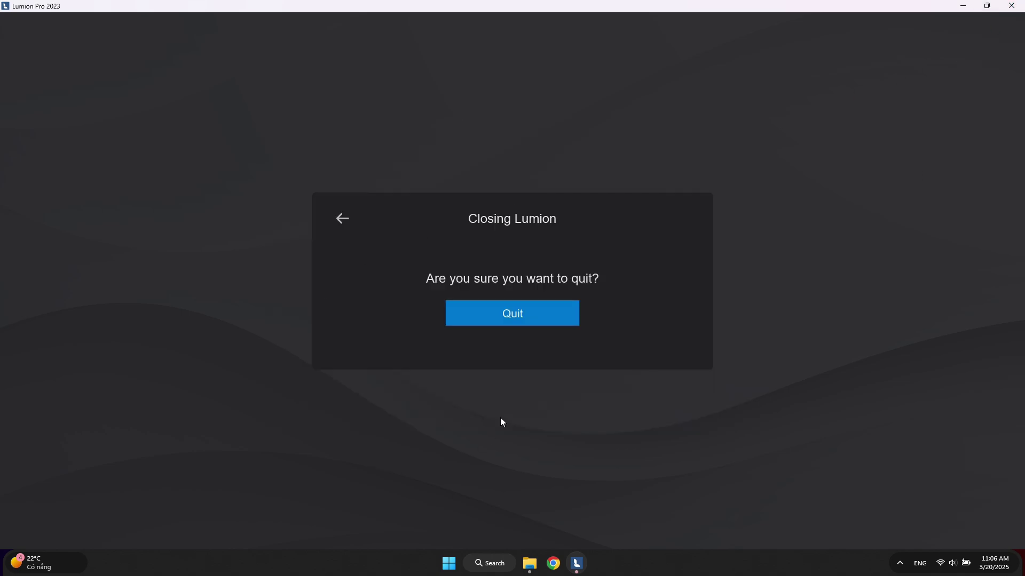
left_click(511, 310)
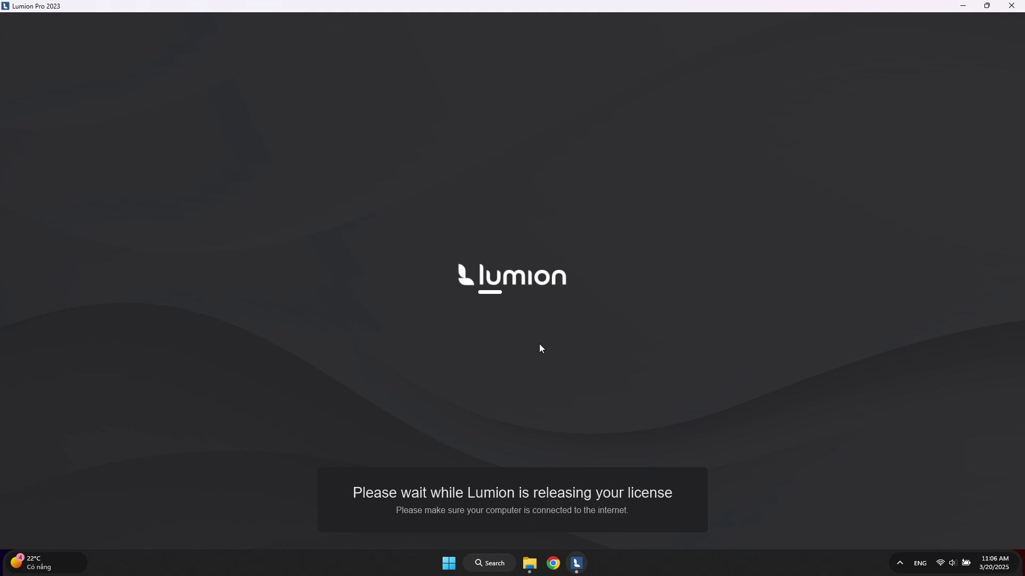